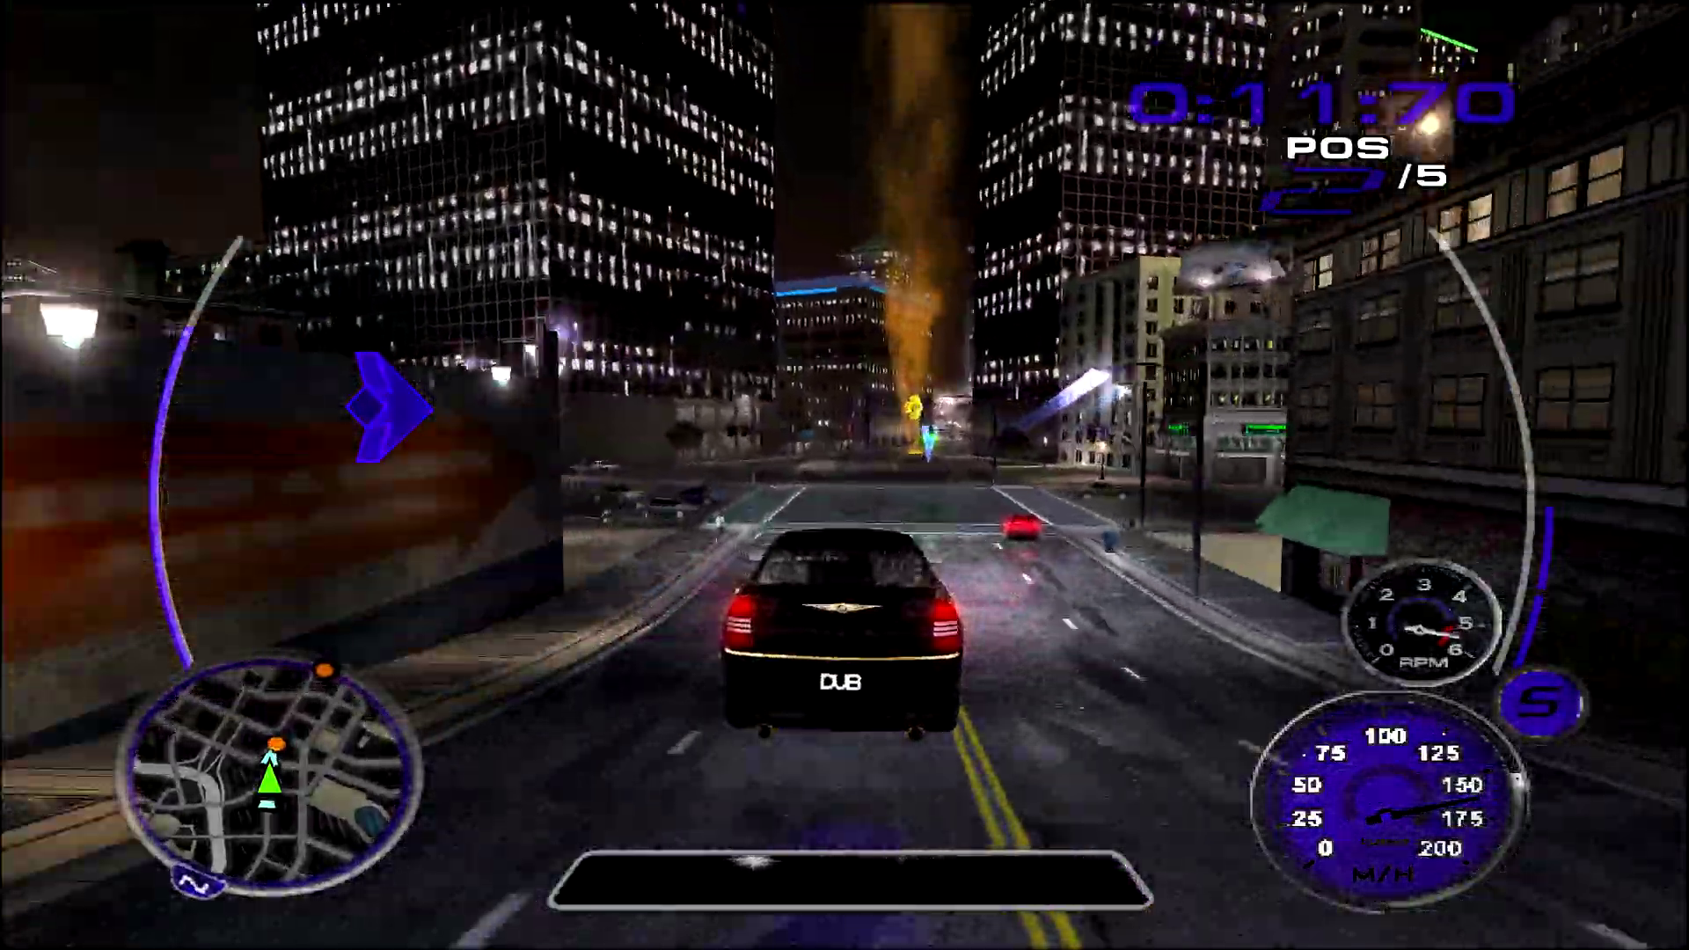
- Look behind the car during the Midnight Club 3 race, then exit to the desktop
{"action": "key", "text": "b"}
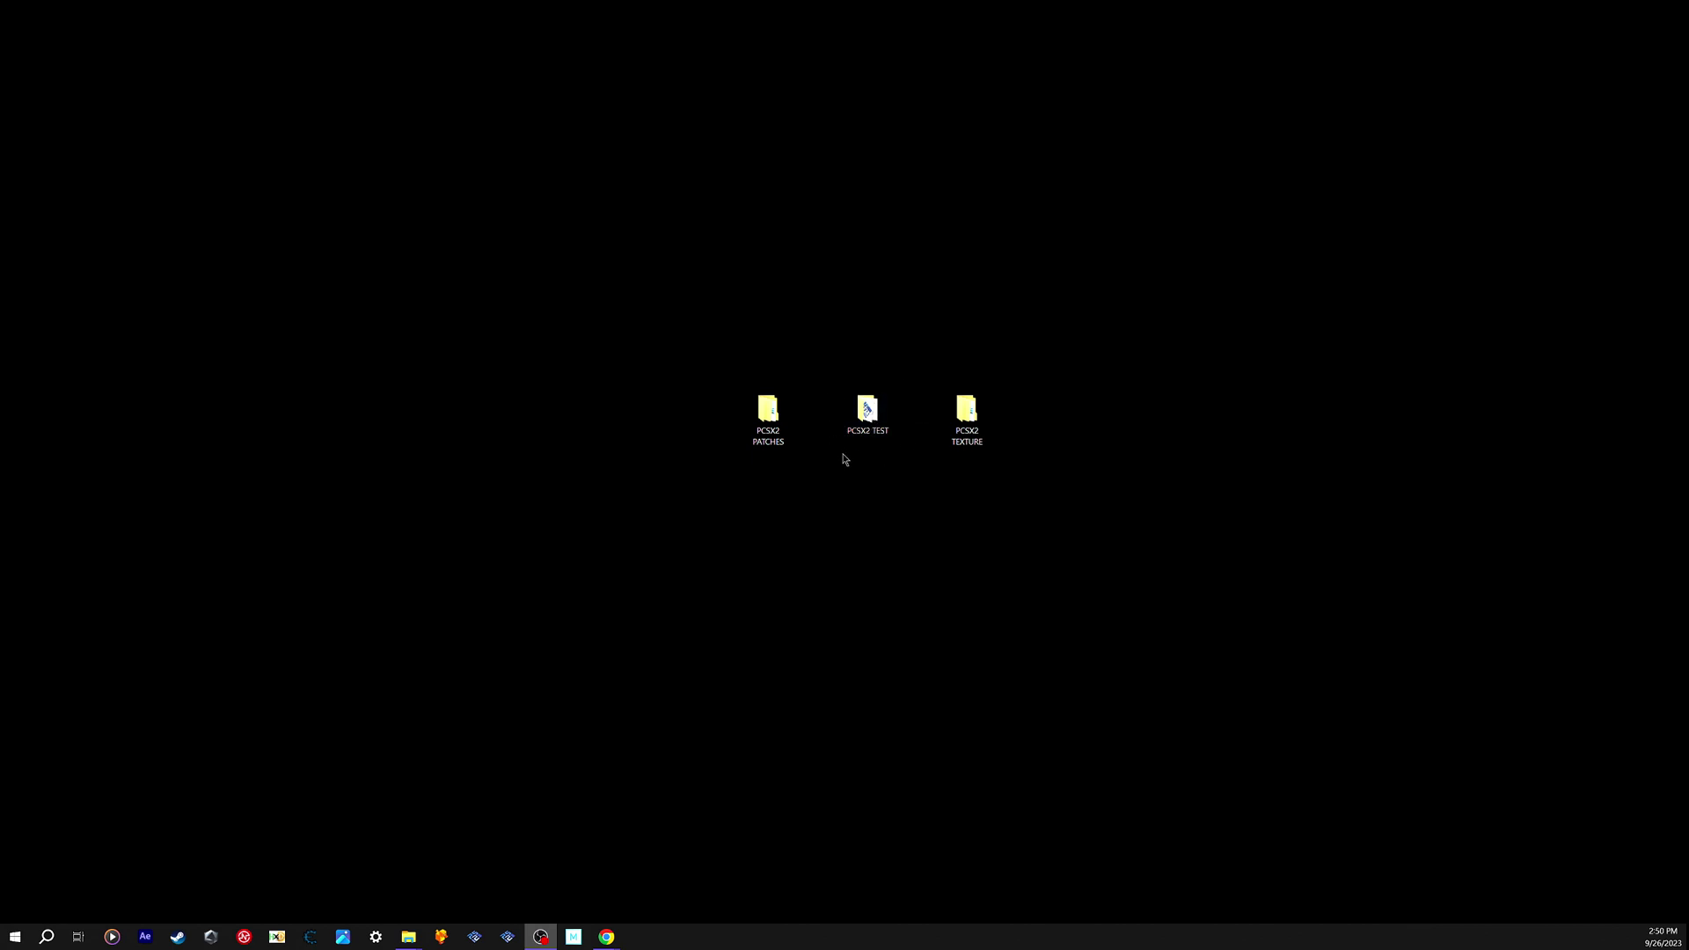
- Open the PCSX2 TEST desktop folder and centre its Explorer window on screen
{"action": "double_click", "coordinate": [866, 404]}
{"action": "left_click_drag", "start_coordinate": [1452, 202], "coordinate": [754, 256]}
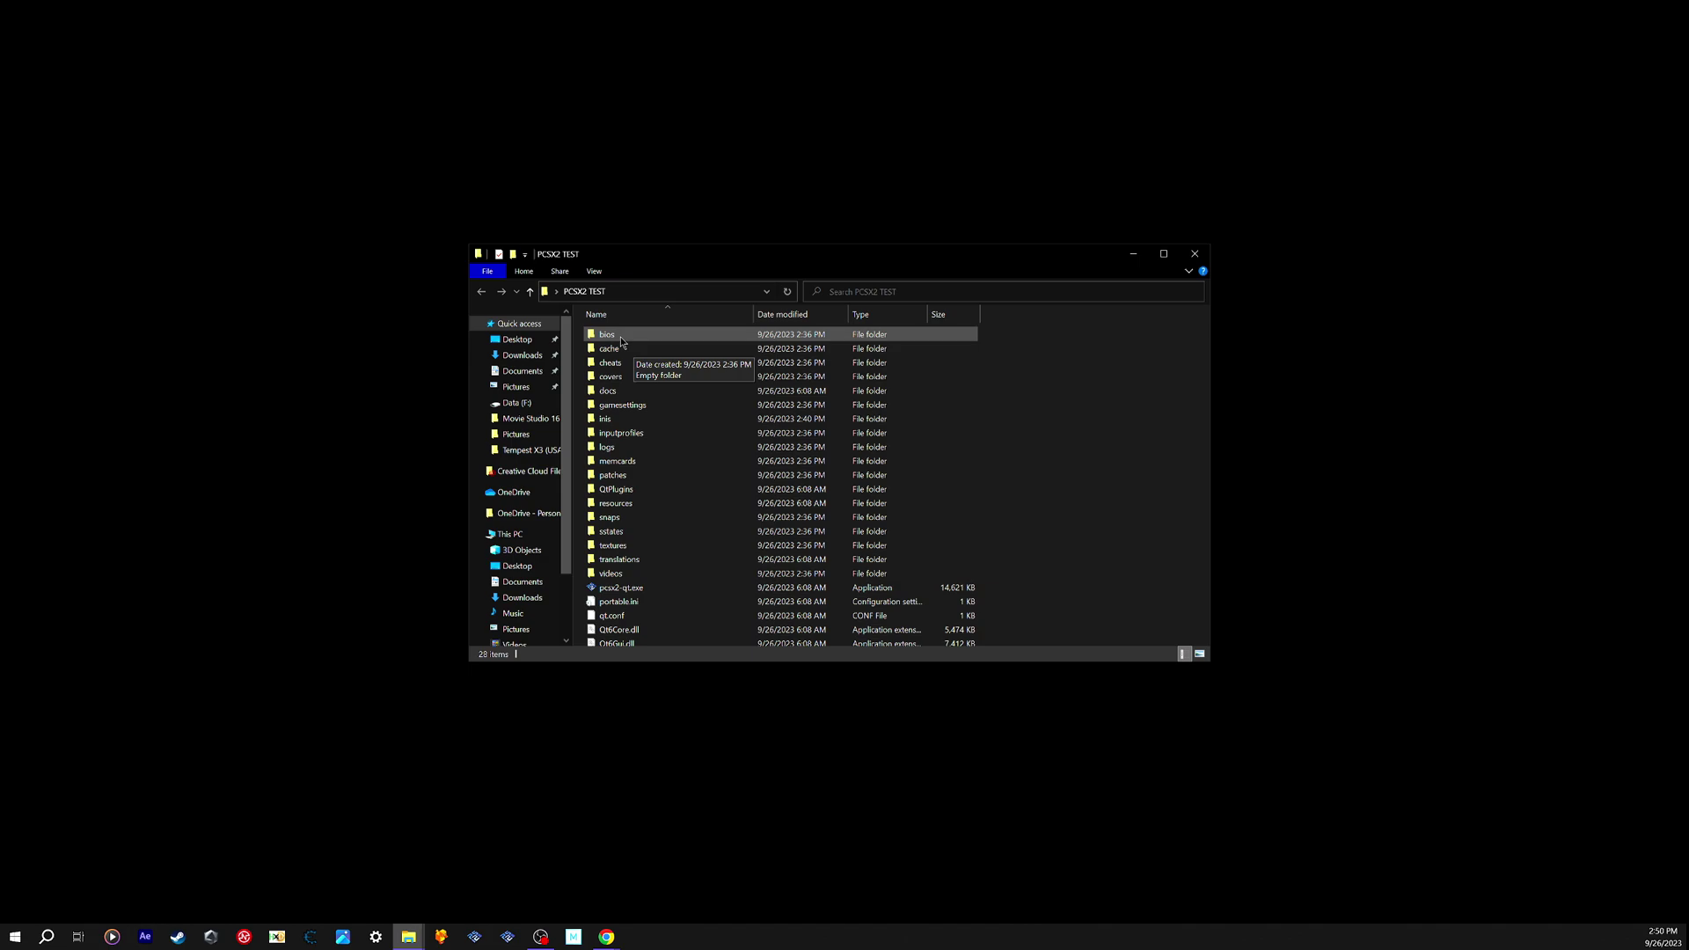
- Launch pcsx2-qt, add Desktop > PCSX2 Games as a recursively scanned game directory, and select Midnight Club 3
{"action": "double_click", "coordinate": [672, 591]}
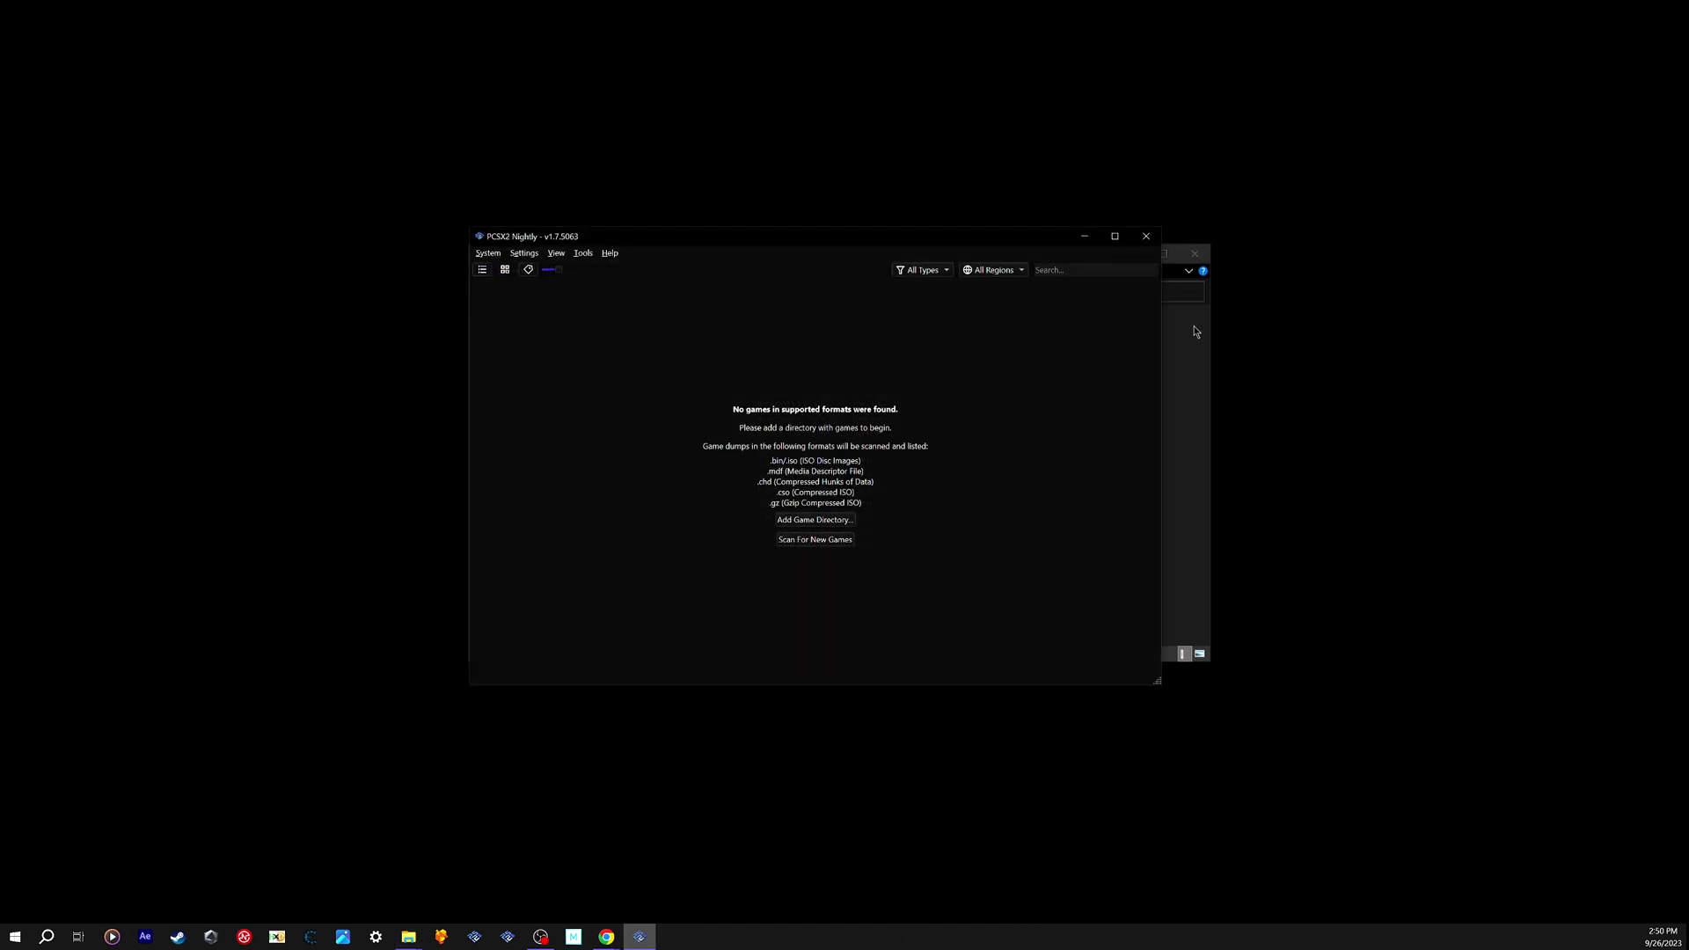
{"action": "left_click", "coordinate": [834, 541]}
{"action": "left_click", "coordinate": [523, 574]}
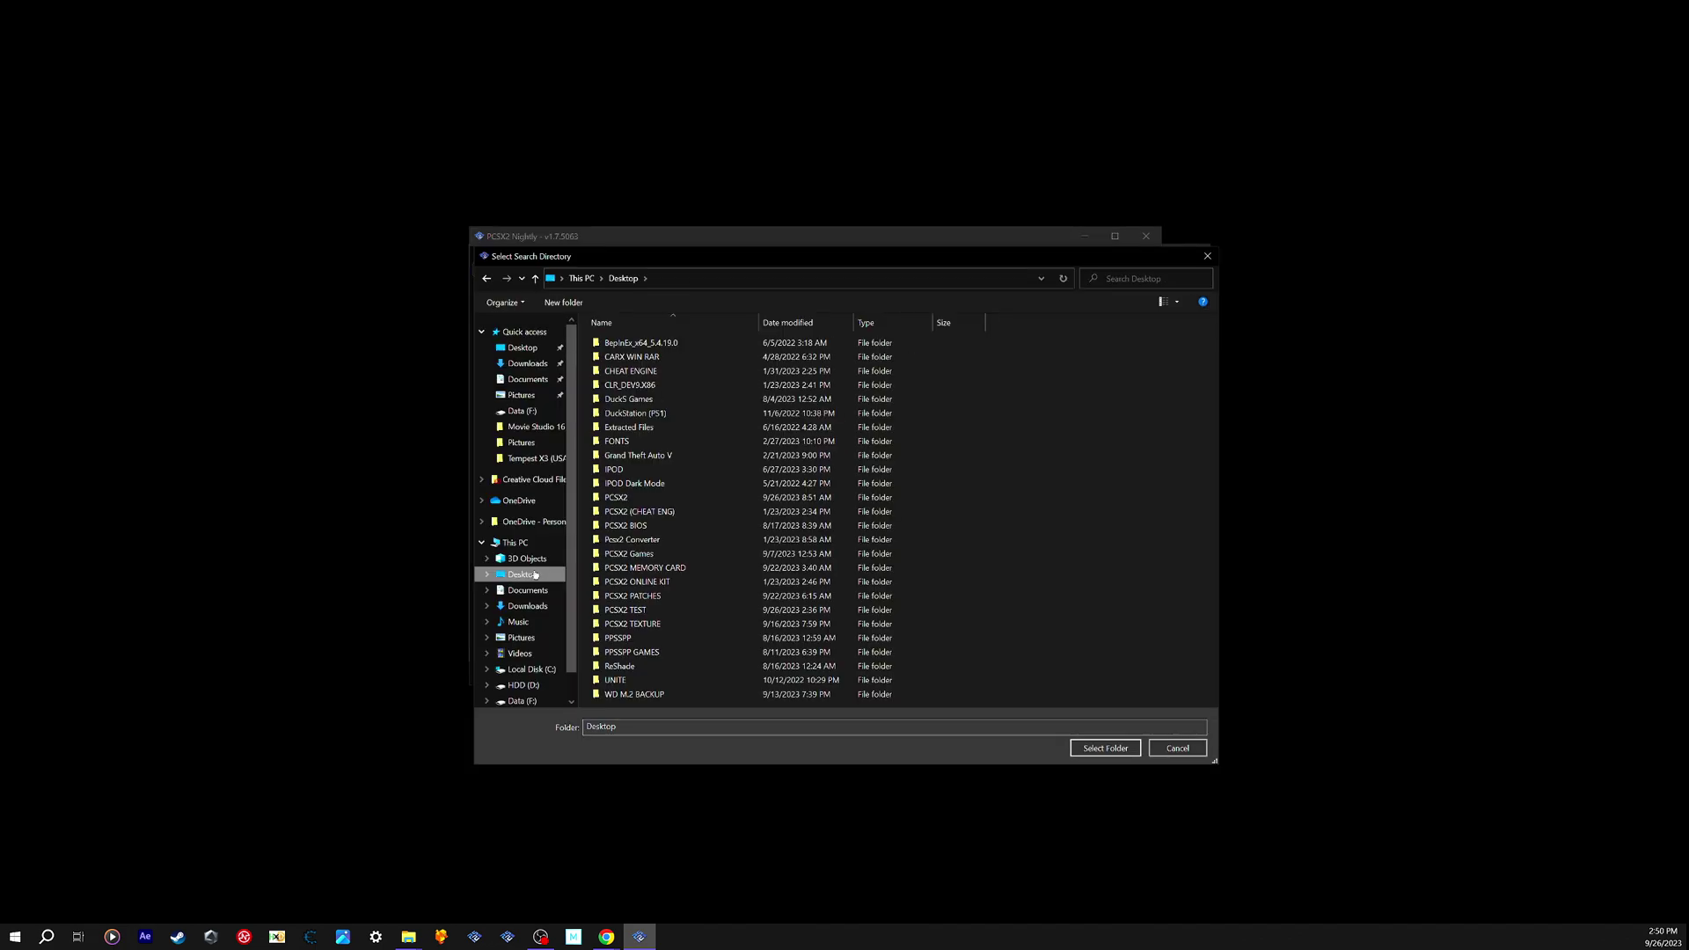
{"action": "left_click", "coordinate": [636, 557]}
{"action": "left_click", "coordinate": [1095, 746]}
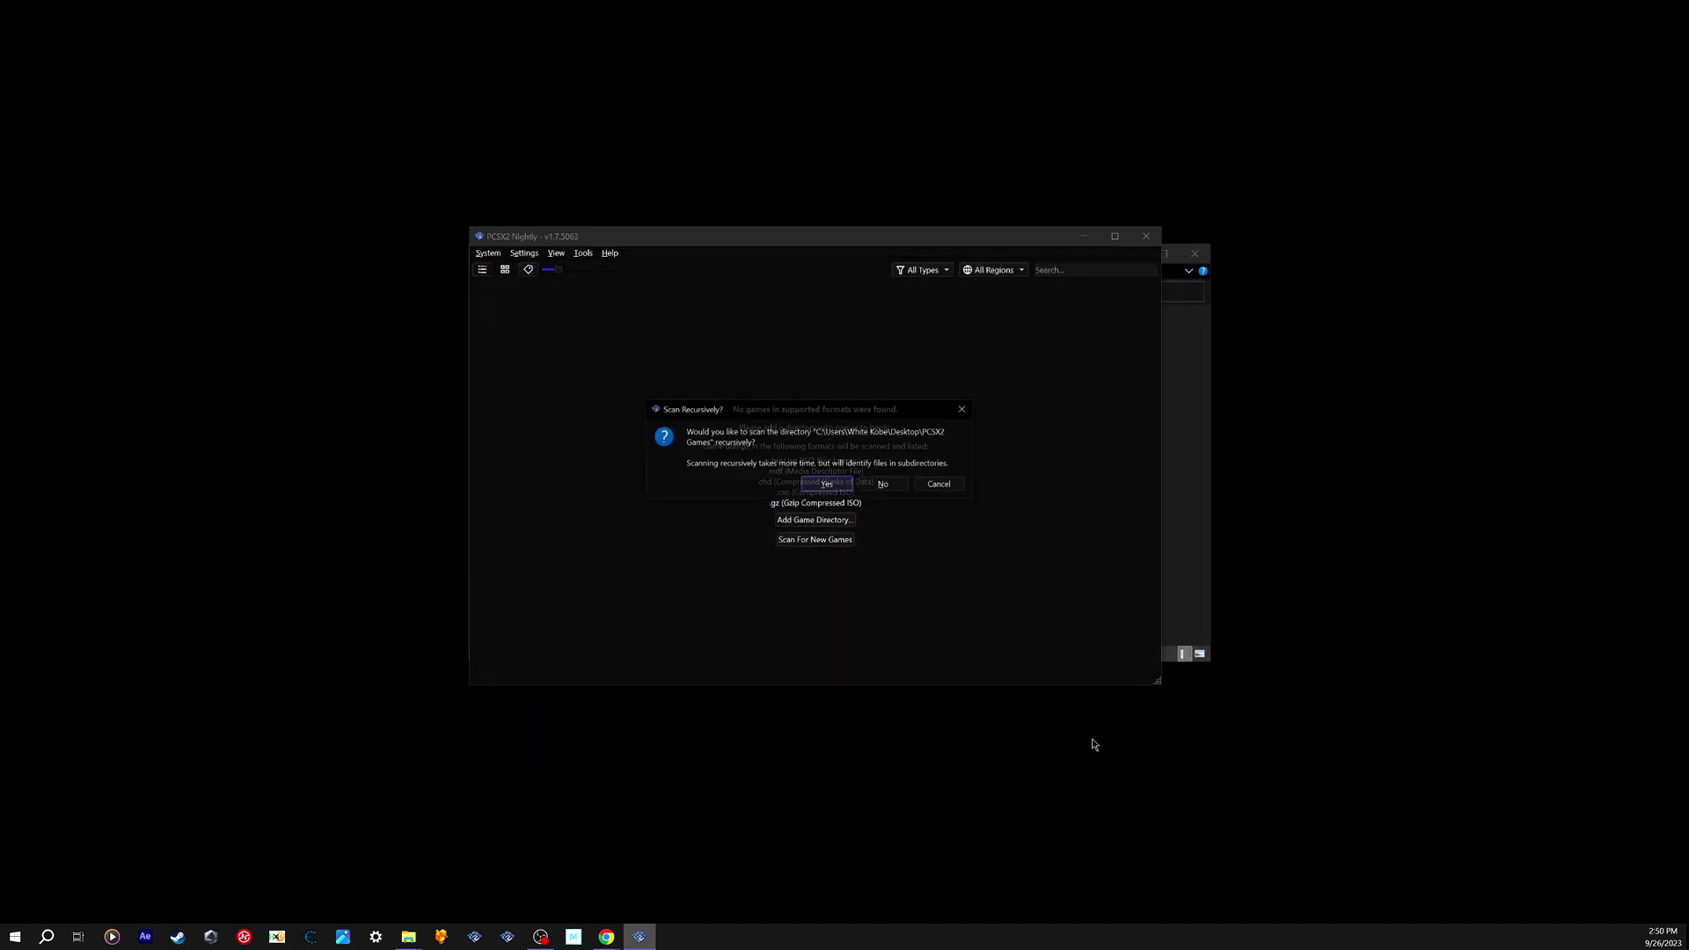
{"action": "left_click", "coordinate": [833, 484]}
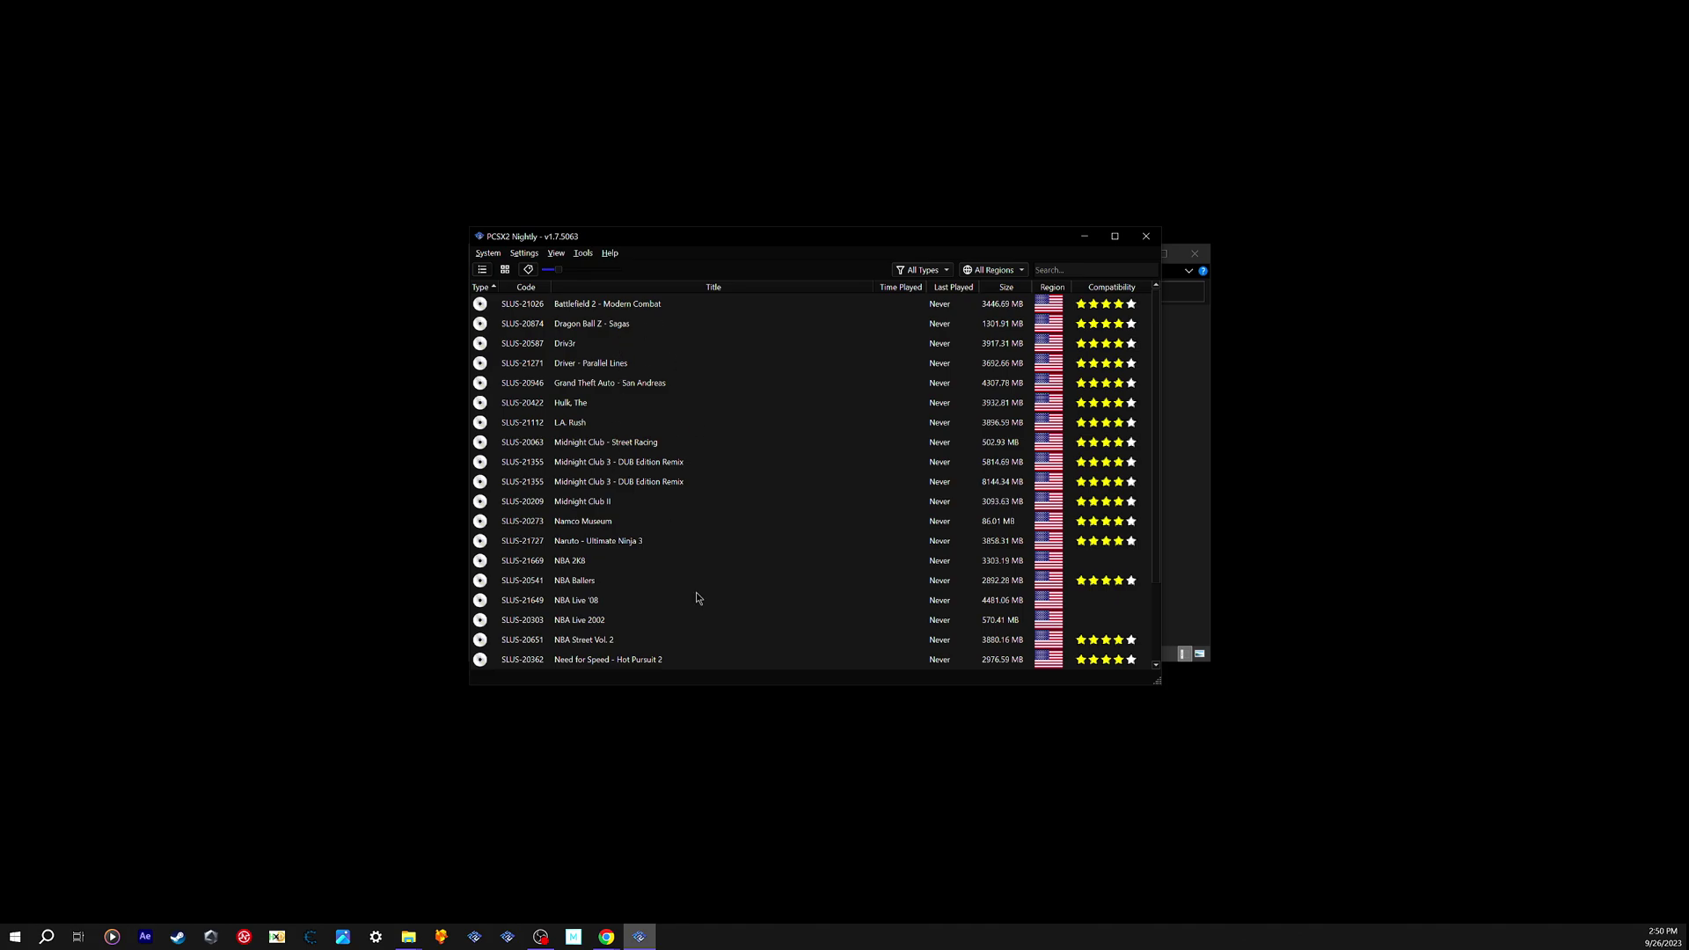
{"action": "left_click", "coordinate": [701, 484]}
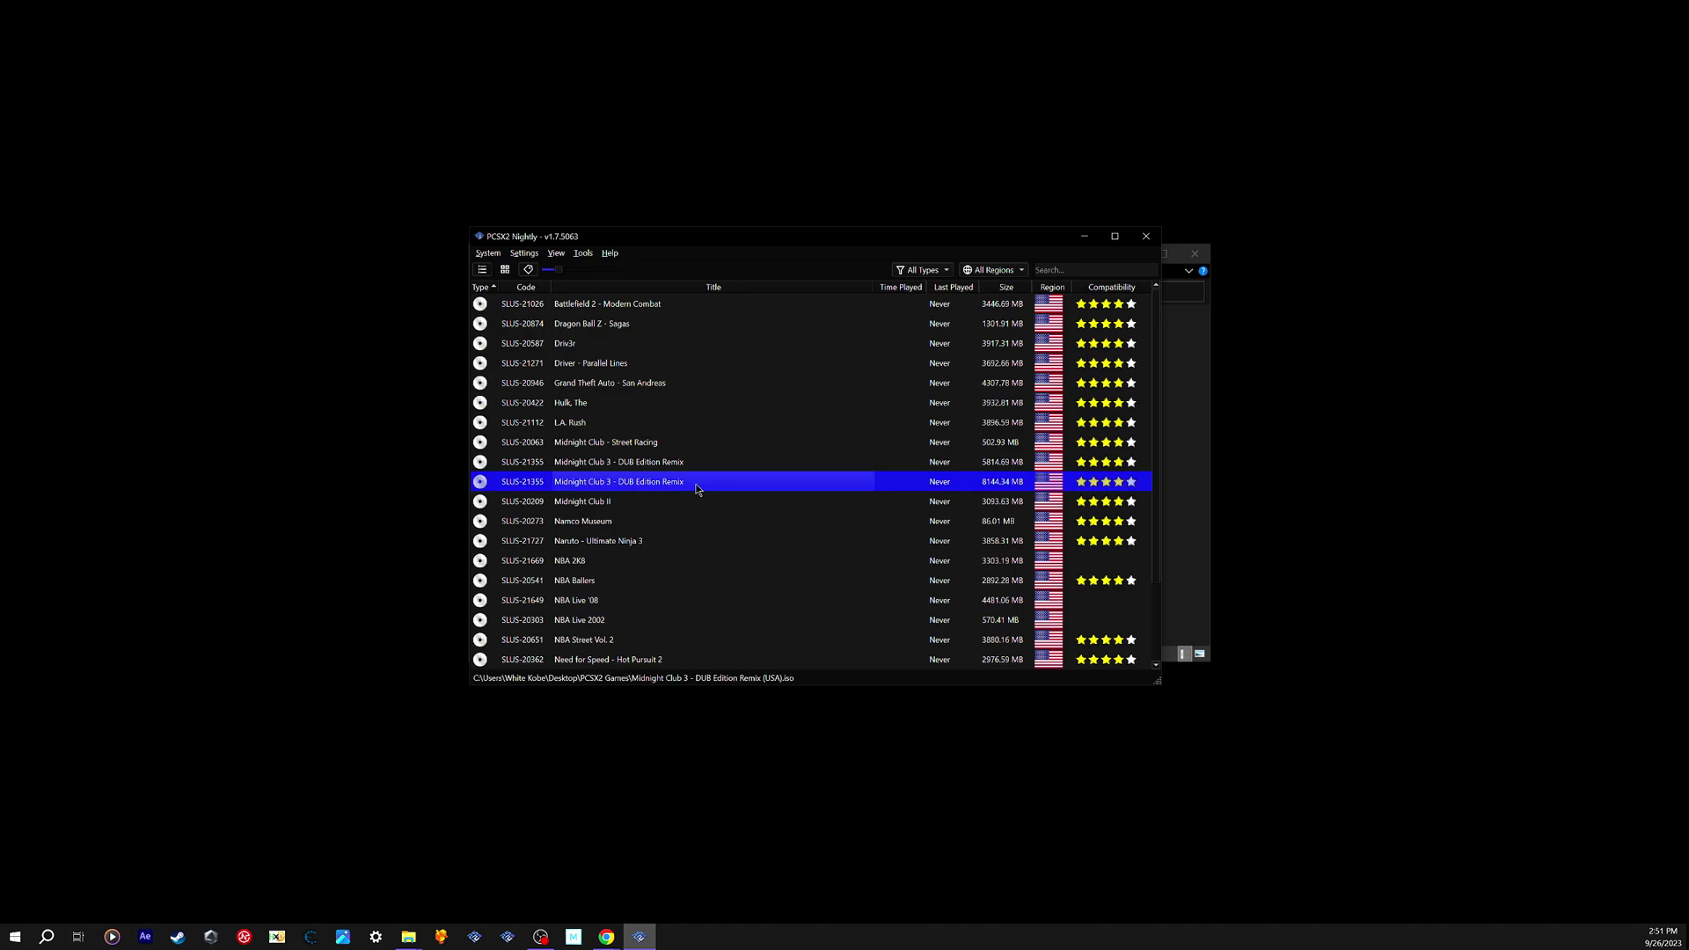
- In Midnight Club 3's properties, set EE Cycle Rate to 300% (Overclock) and view its patches
{"action": "right_click", "coordinate": [701, 486]}
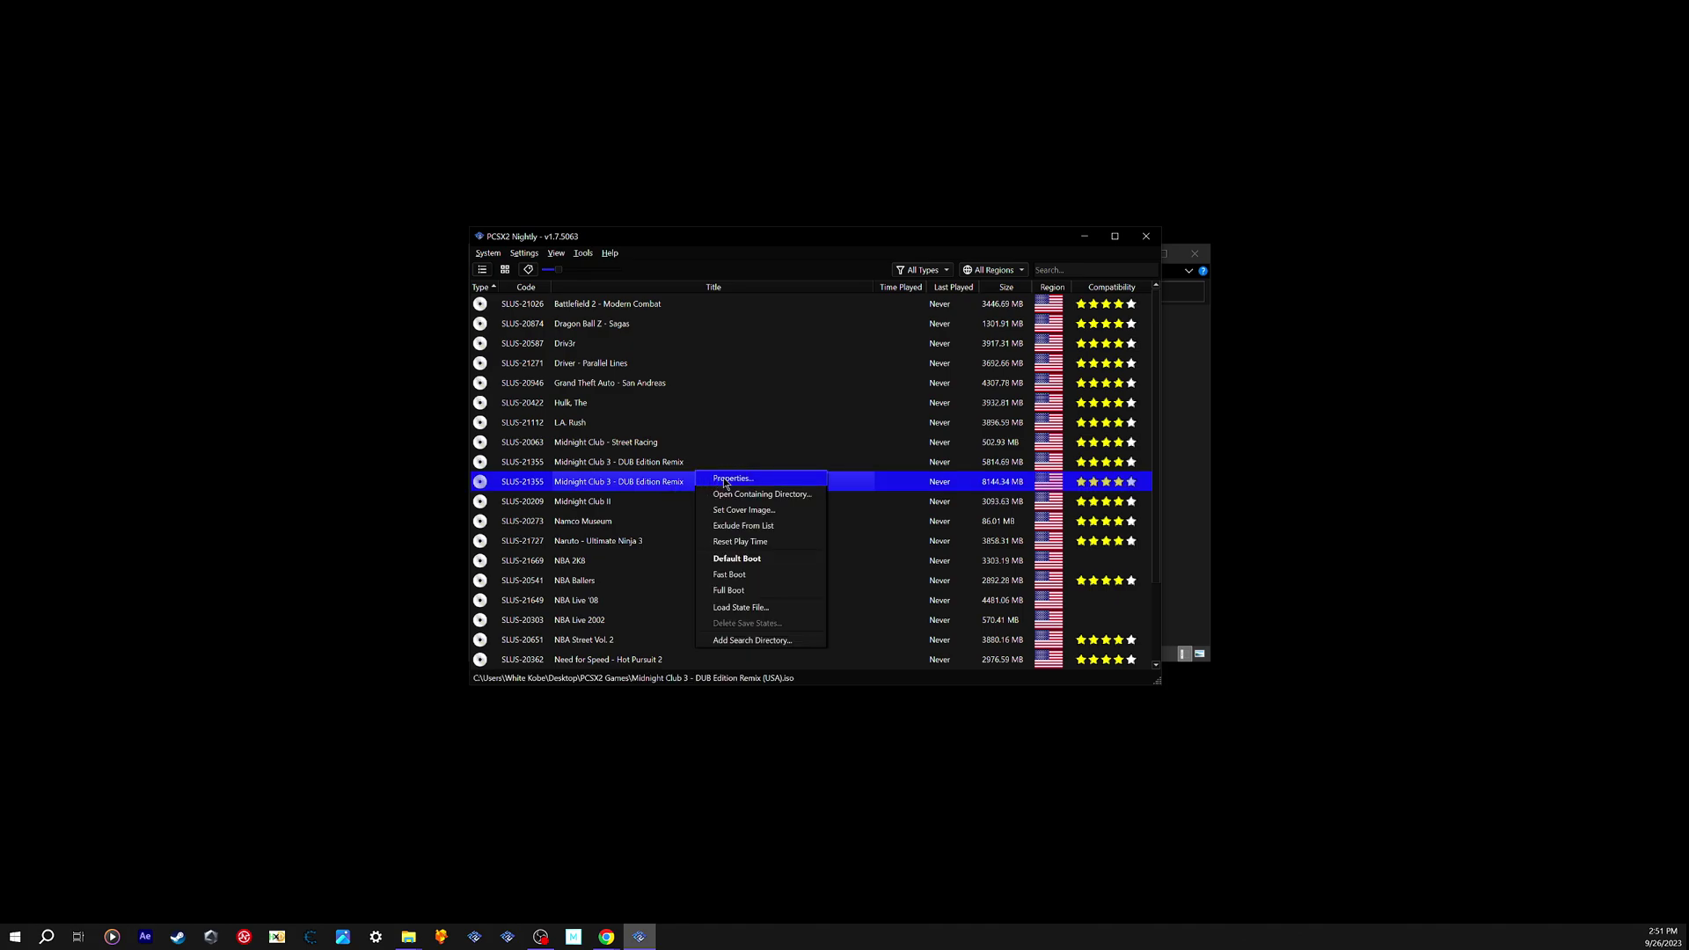
{"action": "left_click", "coordinate": [725, 481]}
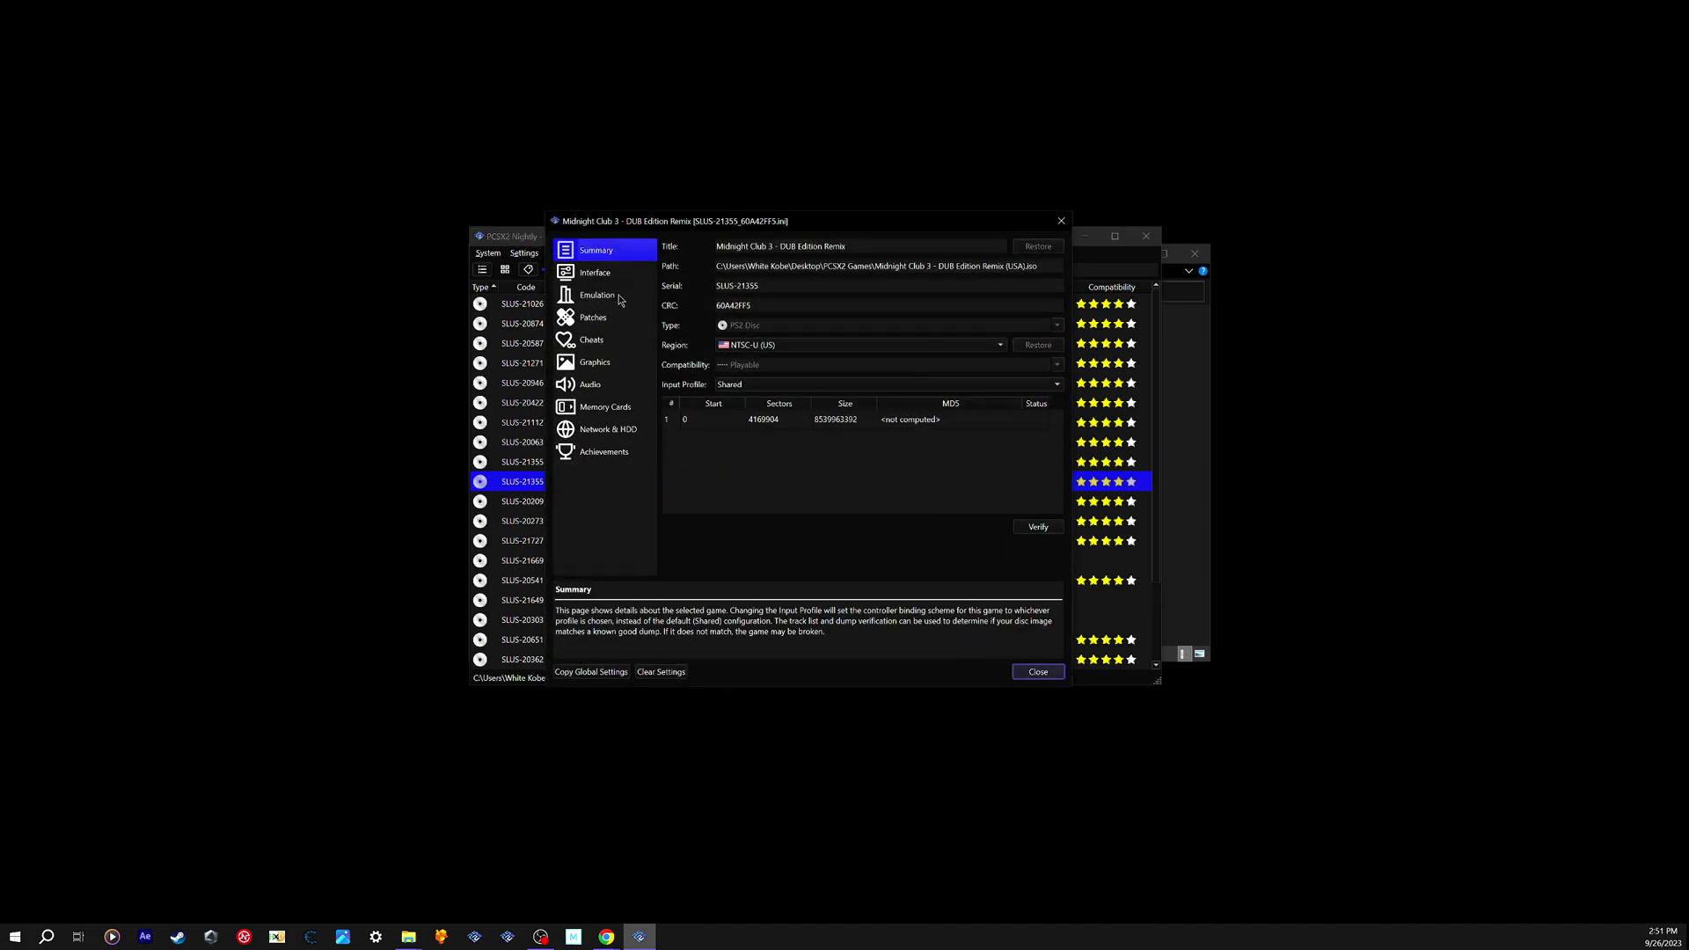
{"action": "left_click", "coordinate": [620, 301]}
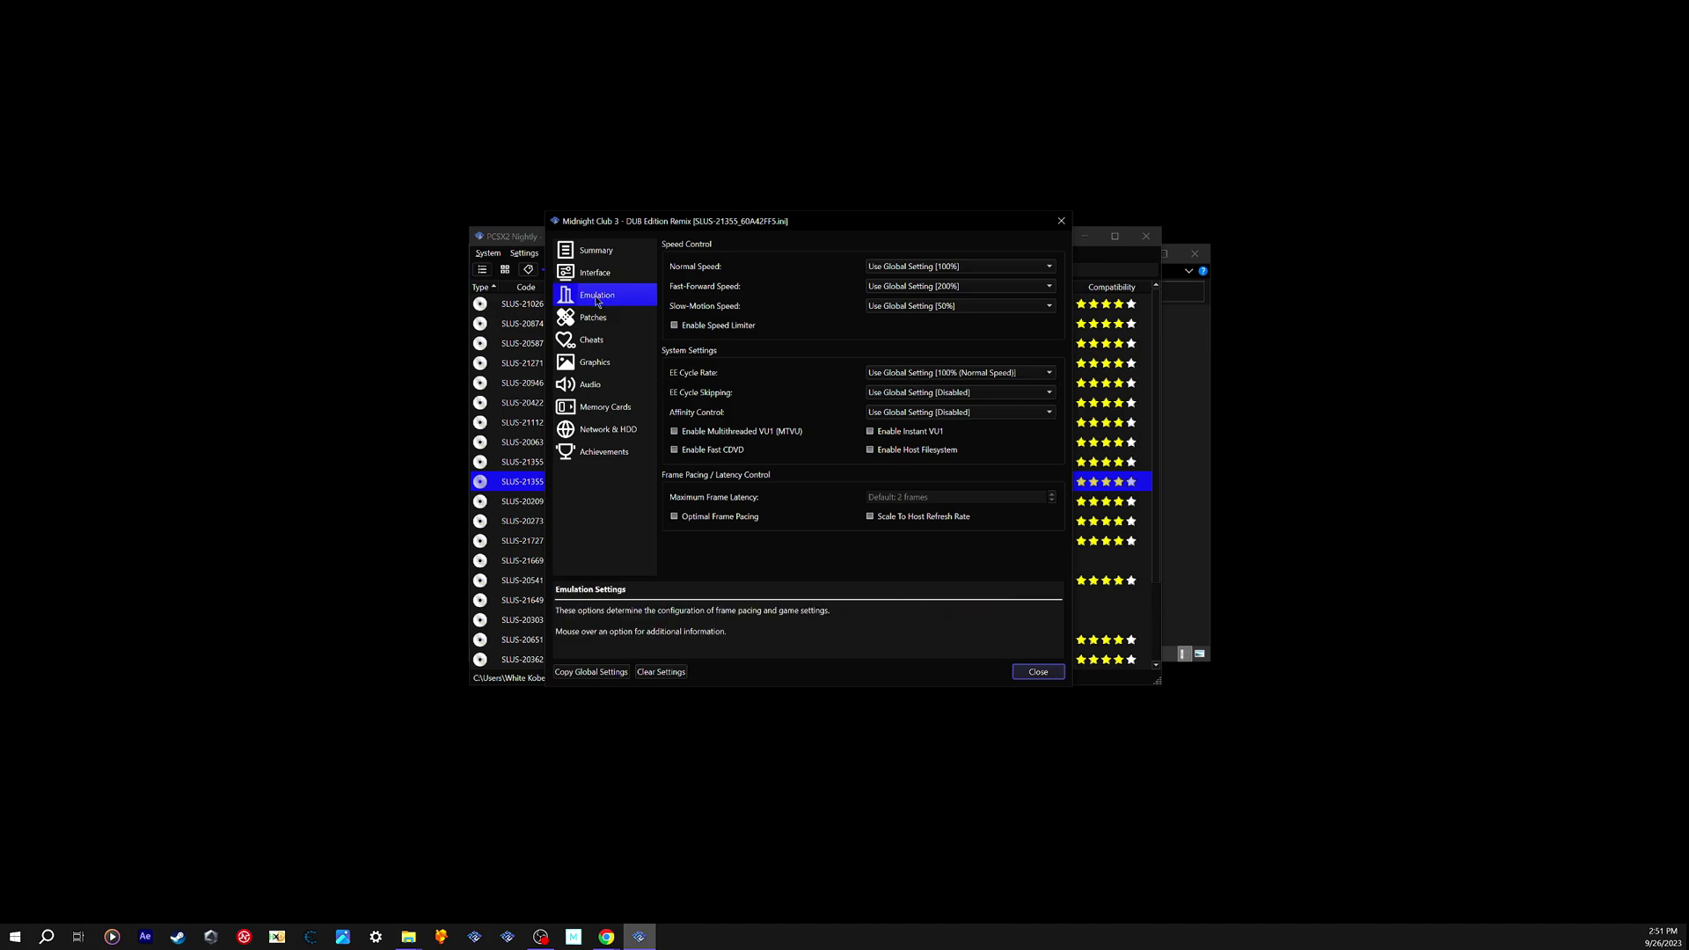
{"action": "left_click", "coordinate": [916, 379]}
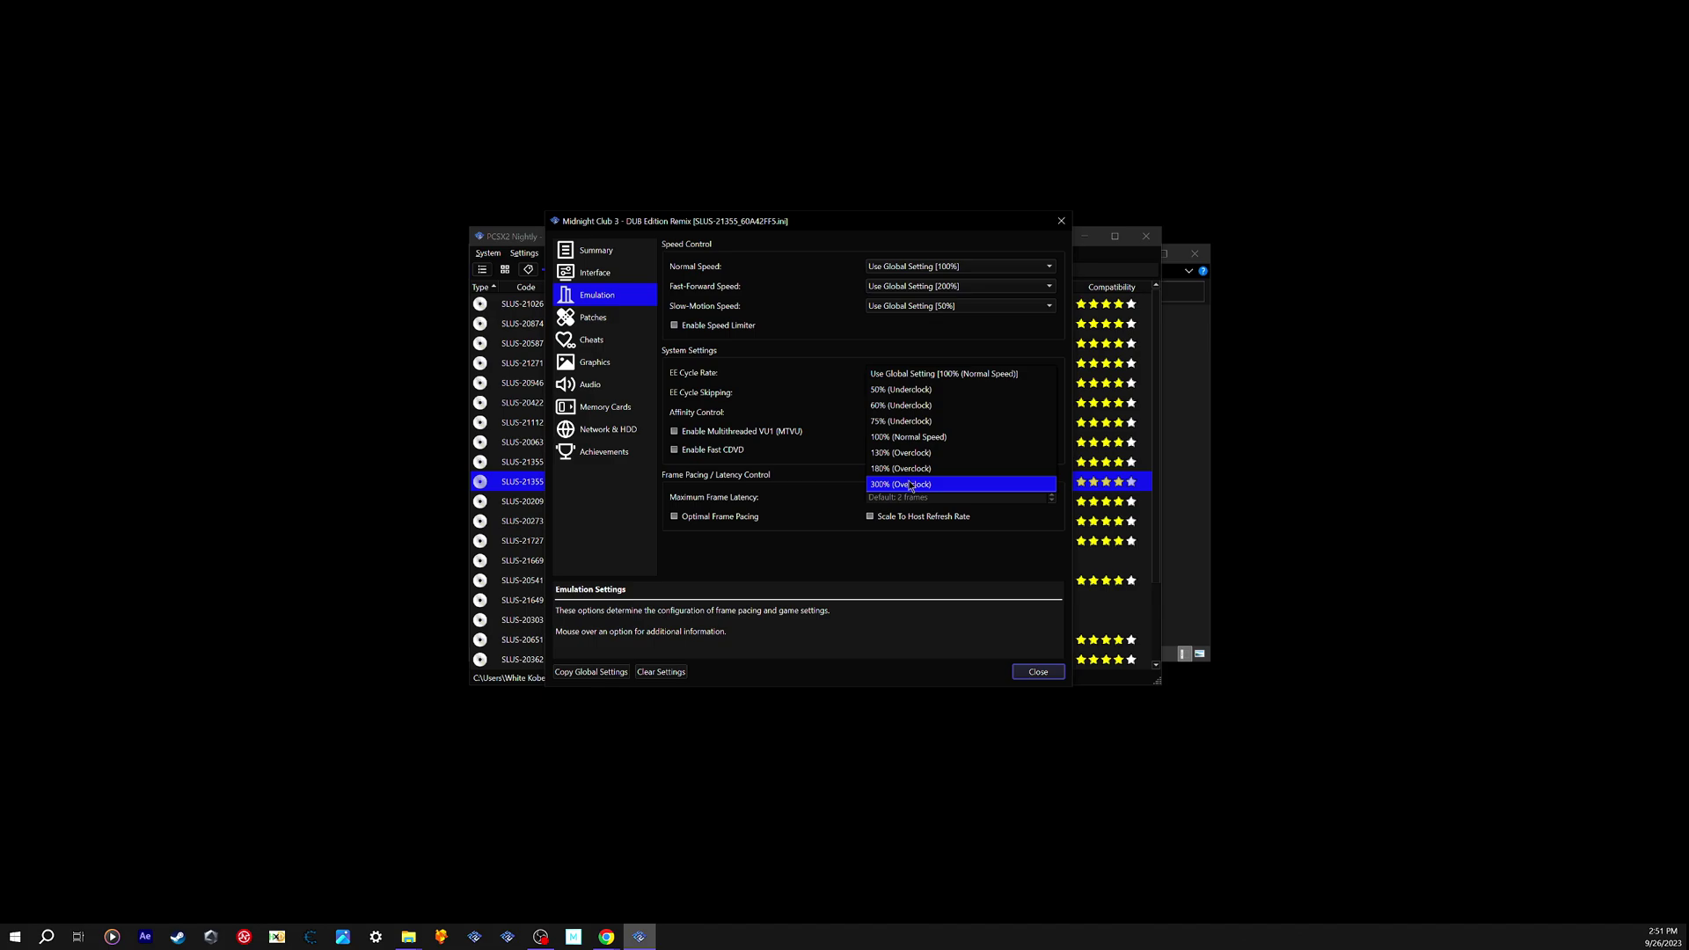
{"action": "left_click", "coordinate": [910, 485]}
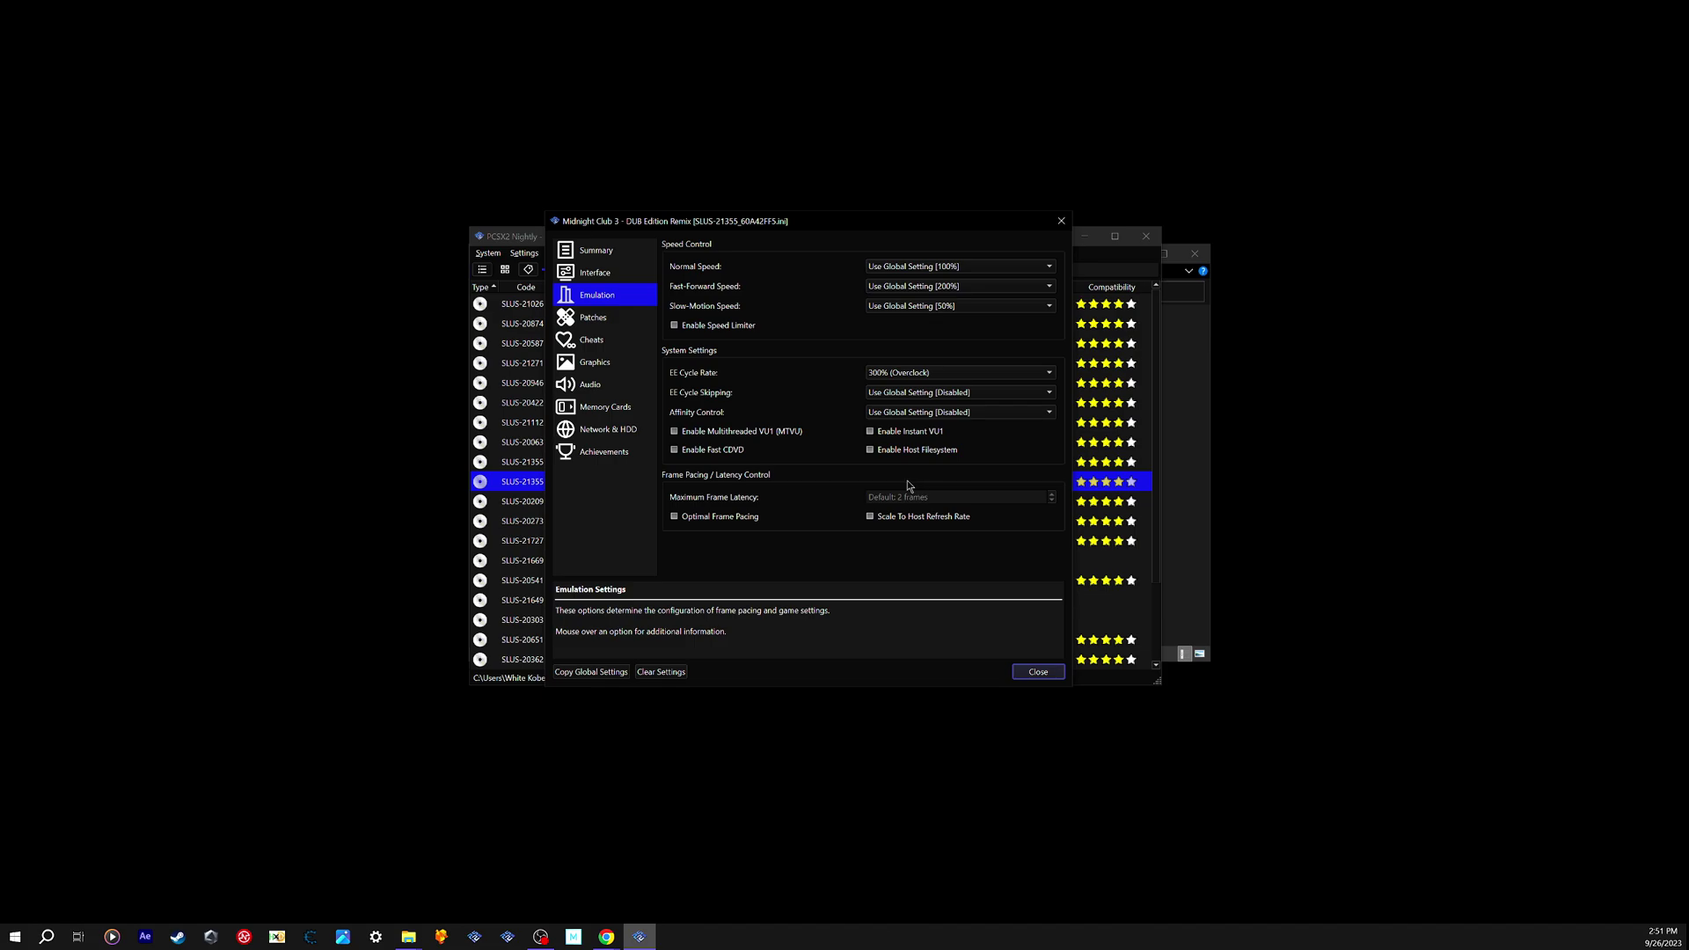
{"action": "left_click", "coordinate": [909, 378]}
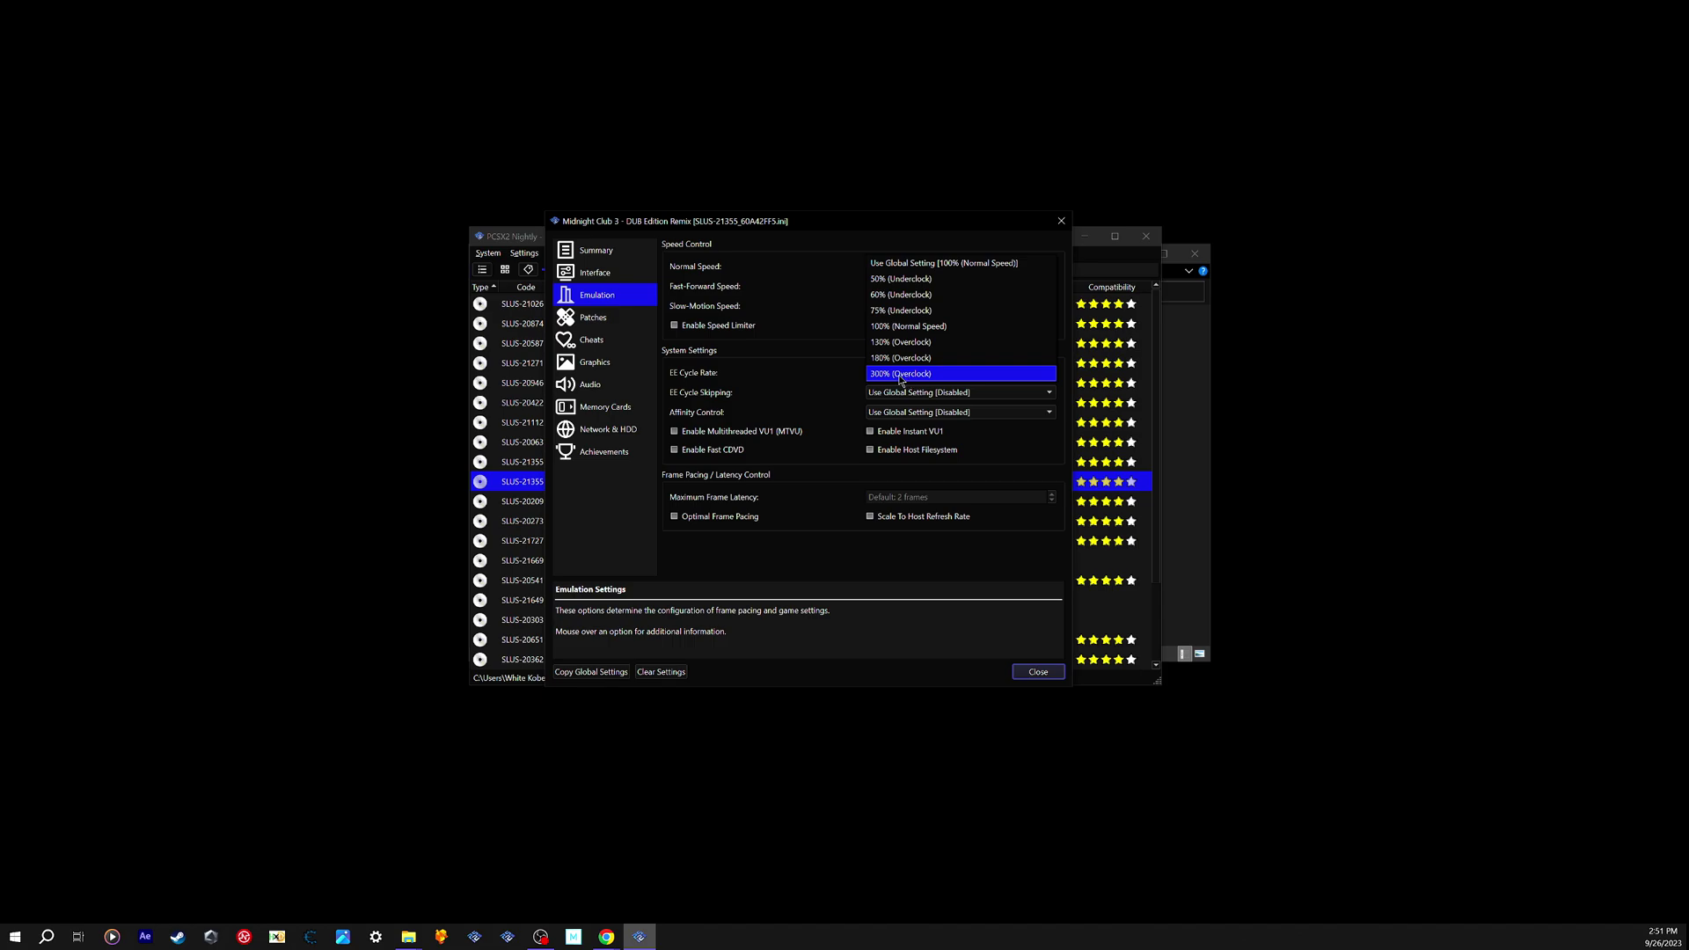
{"action": "left_click", "coordinate": [901, 374]}
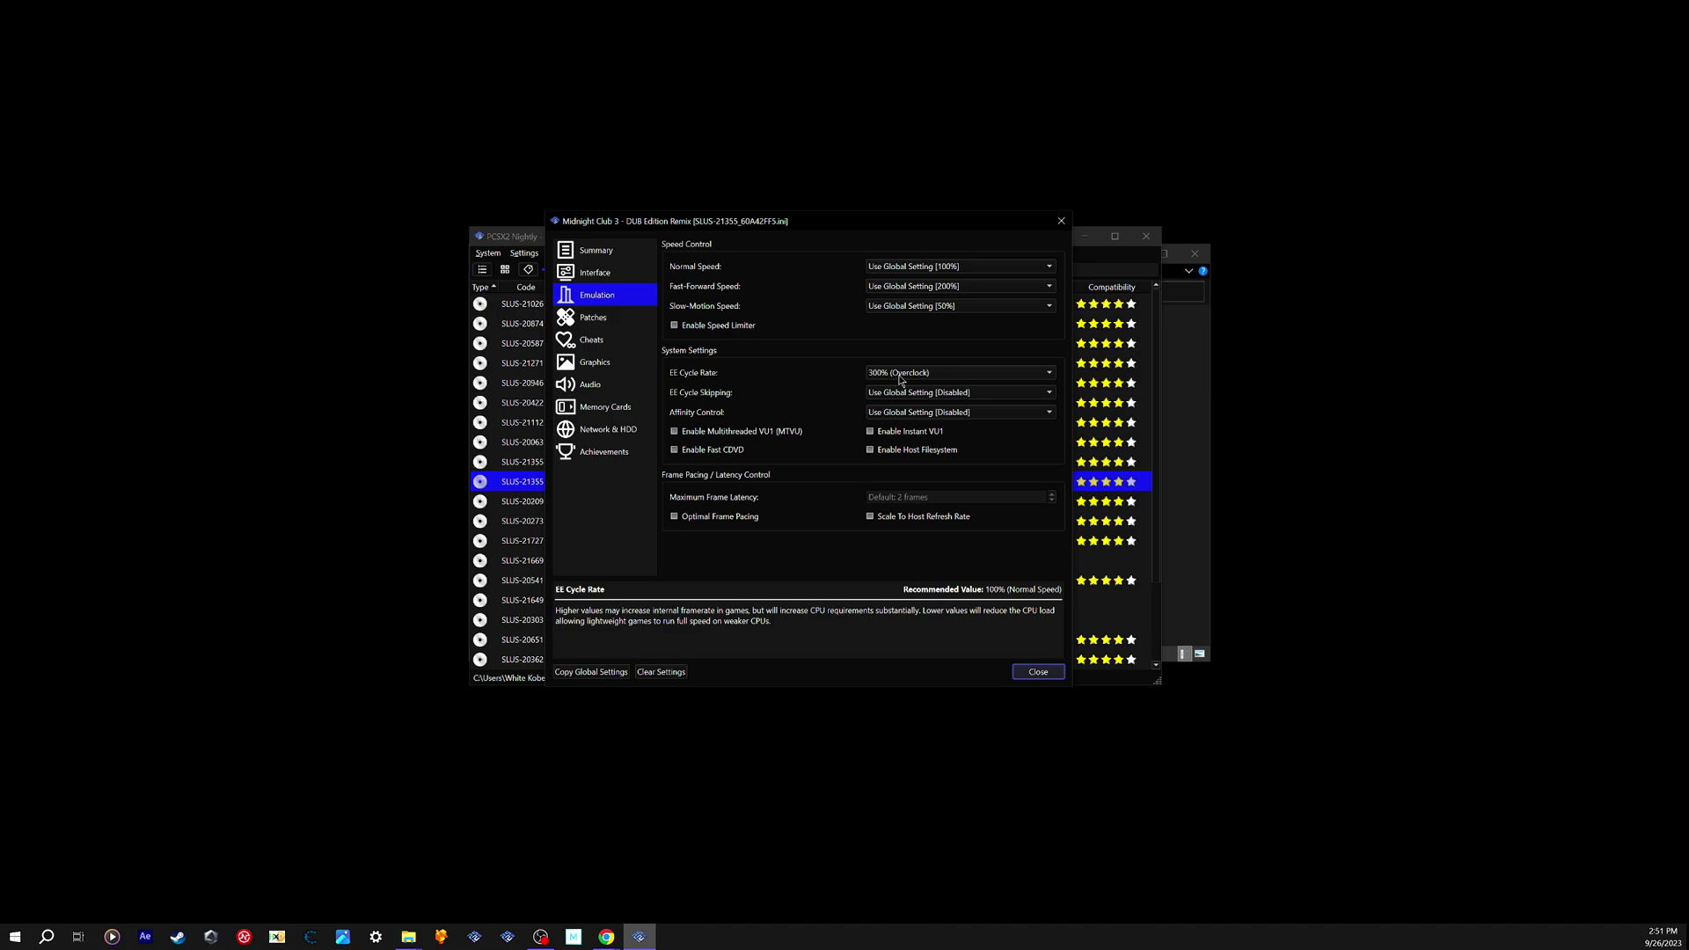
{"action": "left_click", "coordinate": [900, 378]}
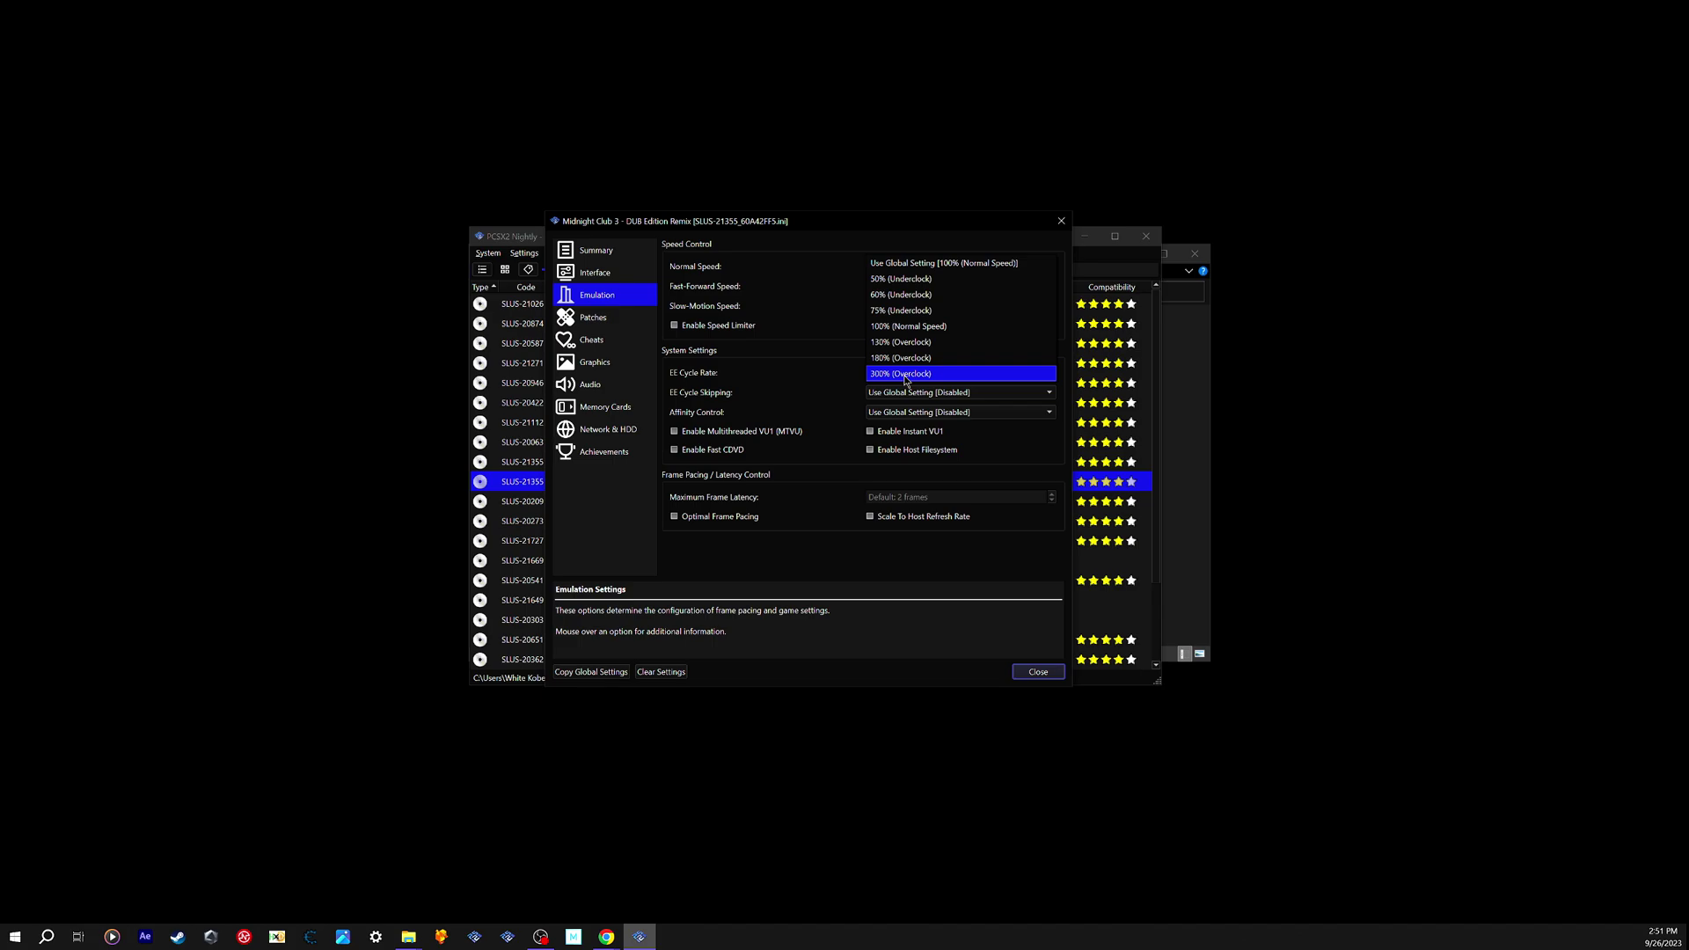
{"action": "left_click", "coordinate": [906, 377]}
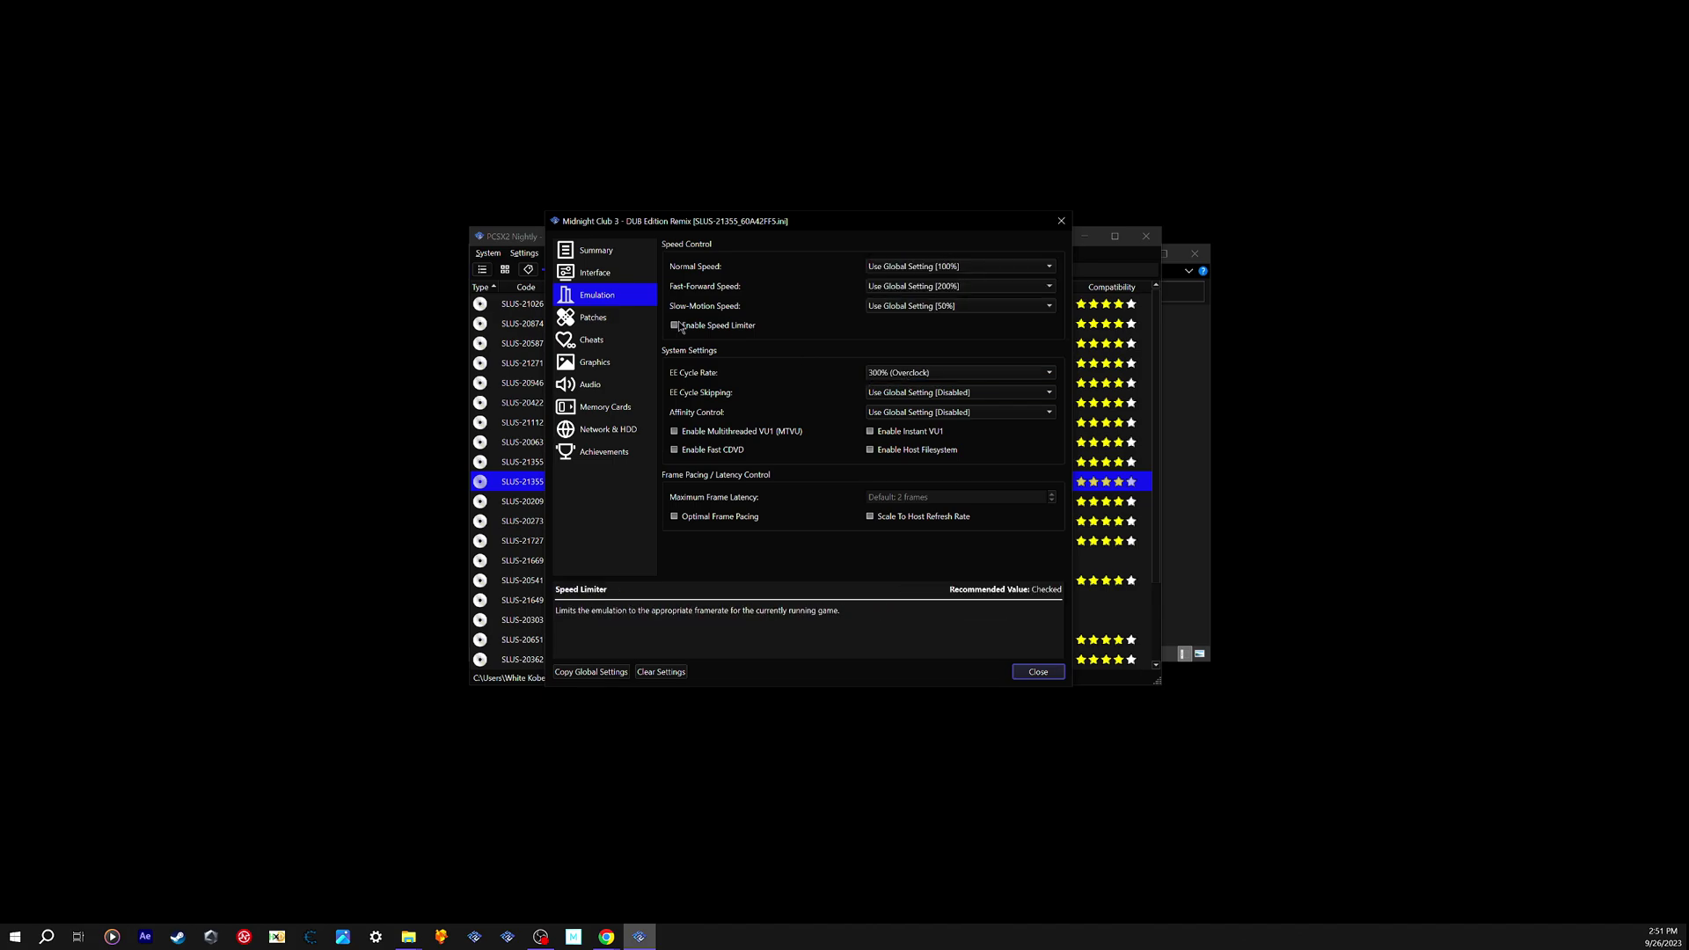
{"action": "left_click", "coordinate": [609, 322]}
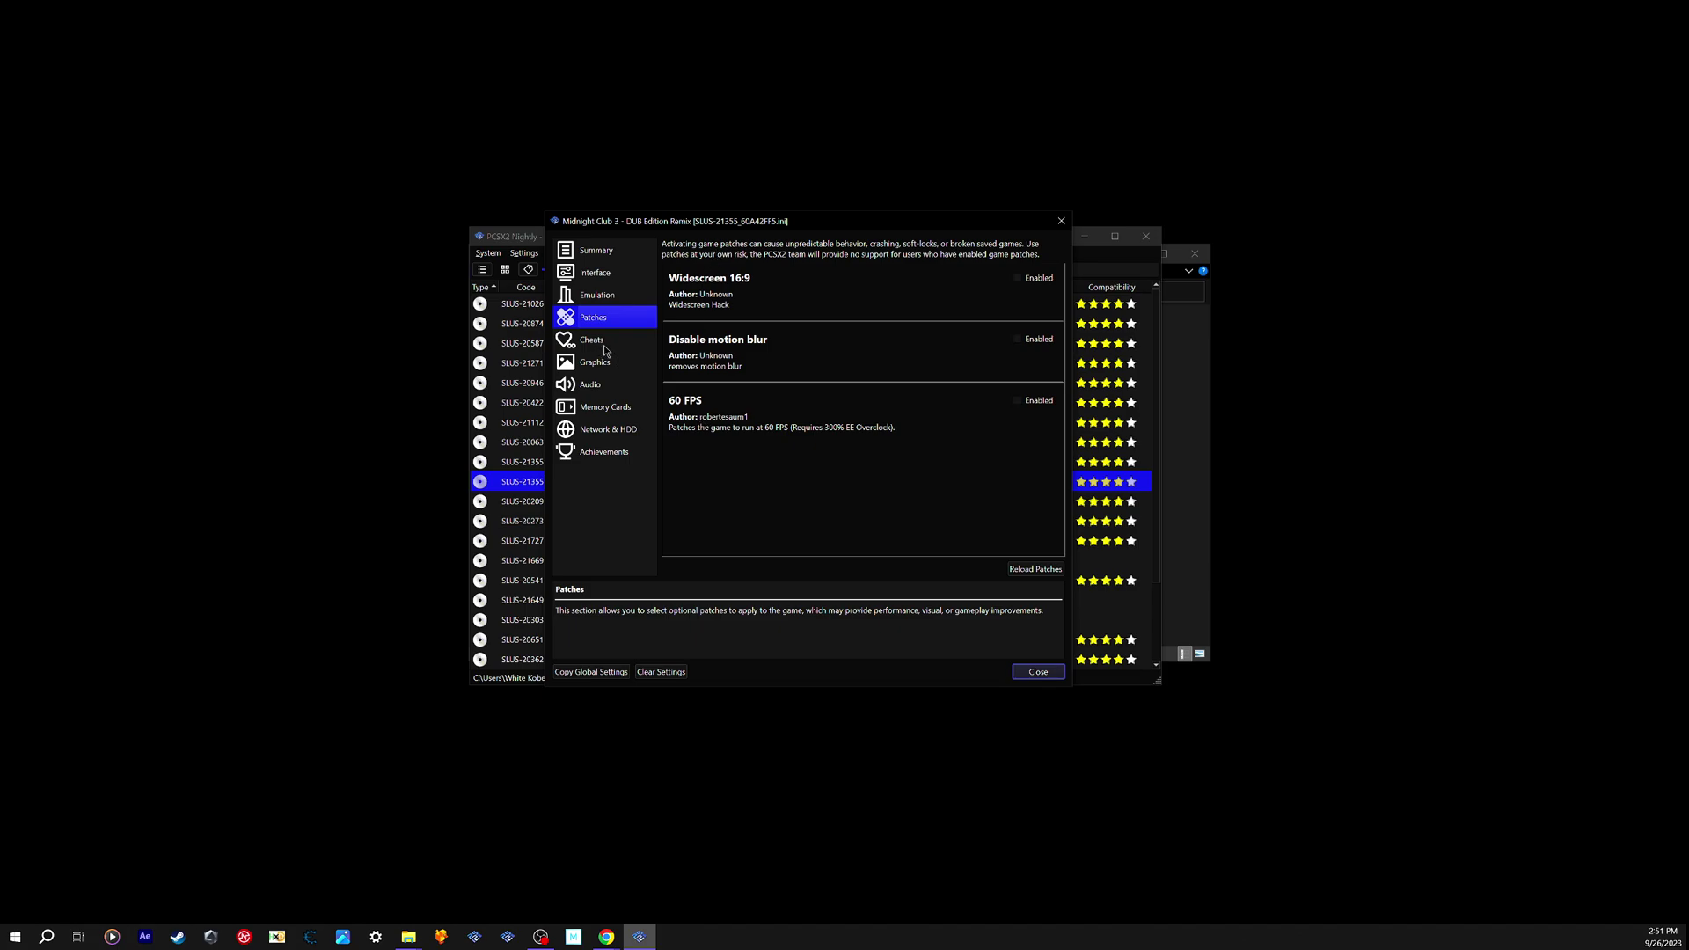
- Enable cheats and widescreen patches for Midnight Club 3
{"action": "left_click", "coordinate": [606, 346]}
{"action": "left_click", "coordinate": [695, 272]}
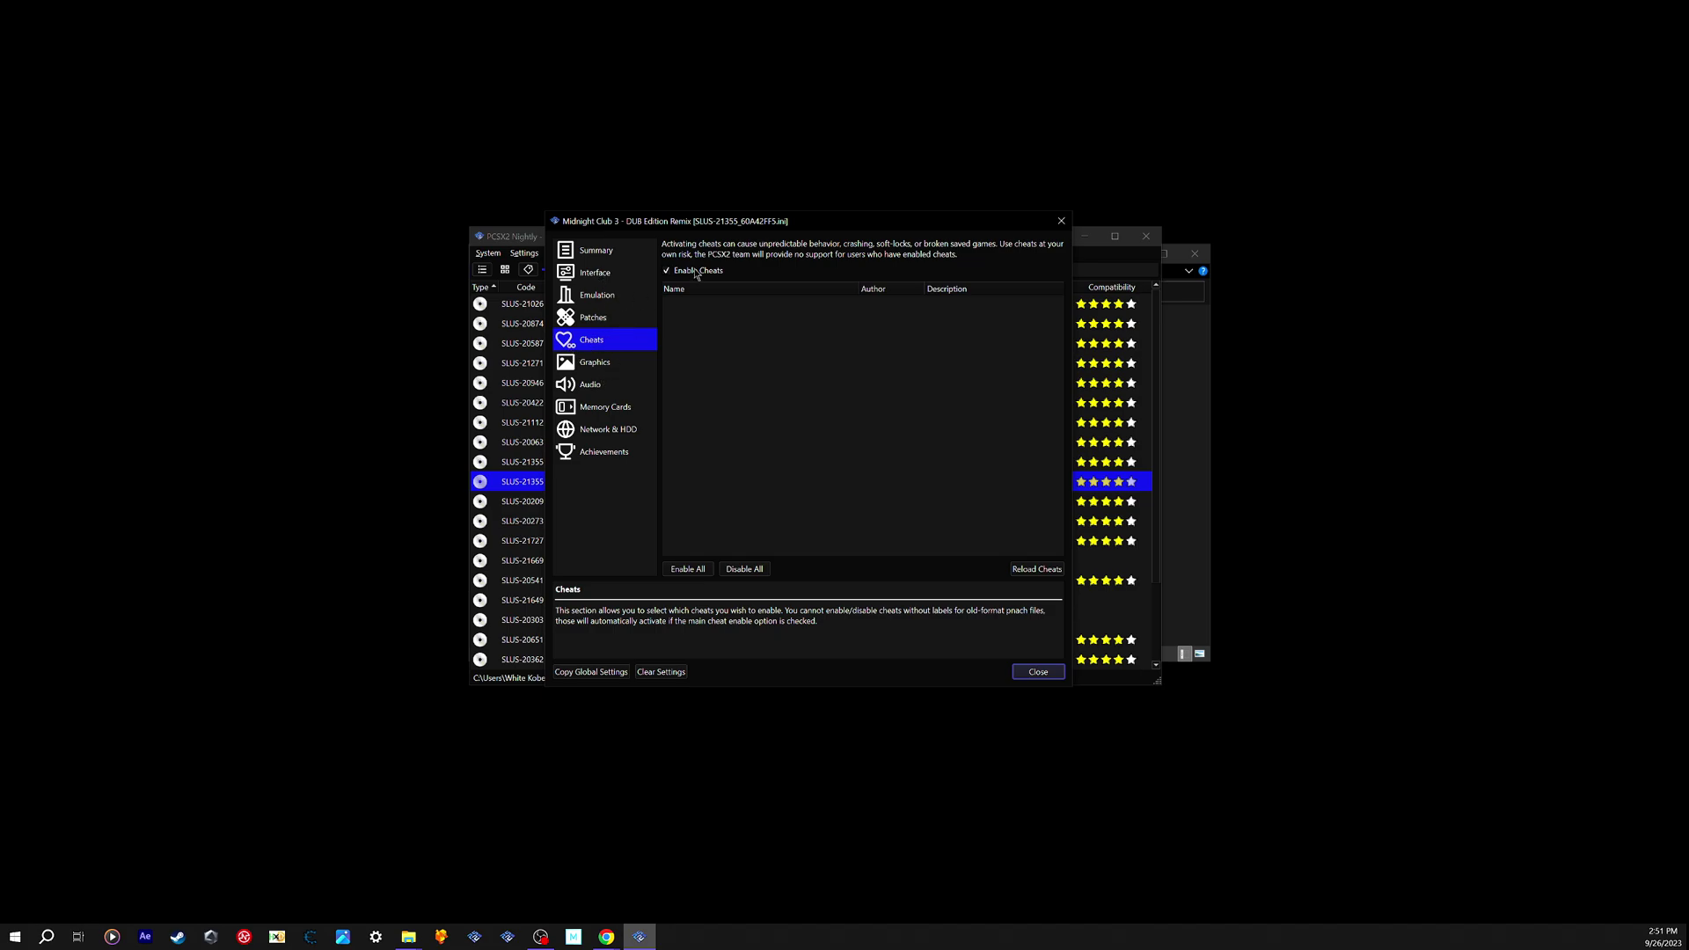
{"action": "left_click", "coordinate": [615, 363]}
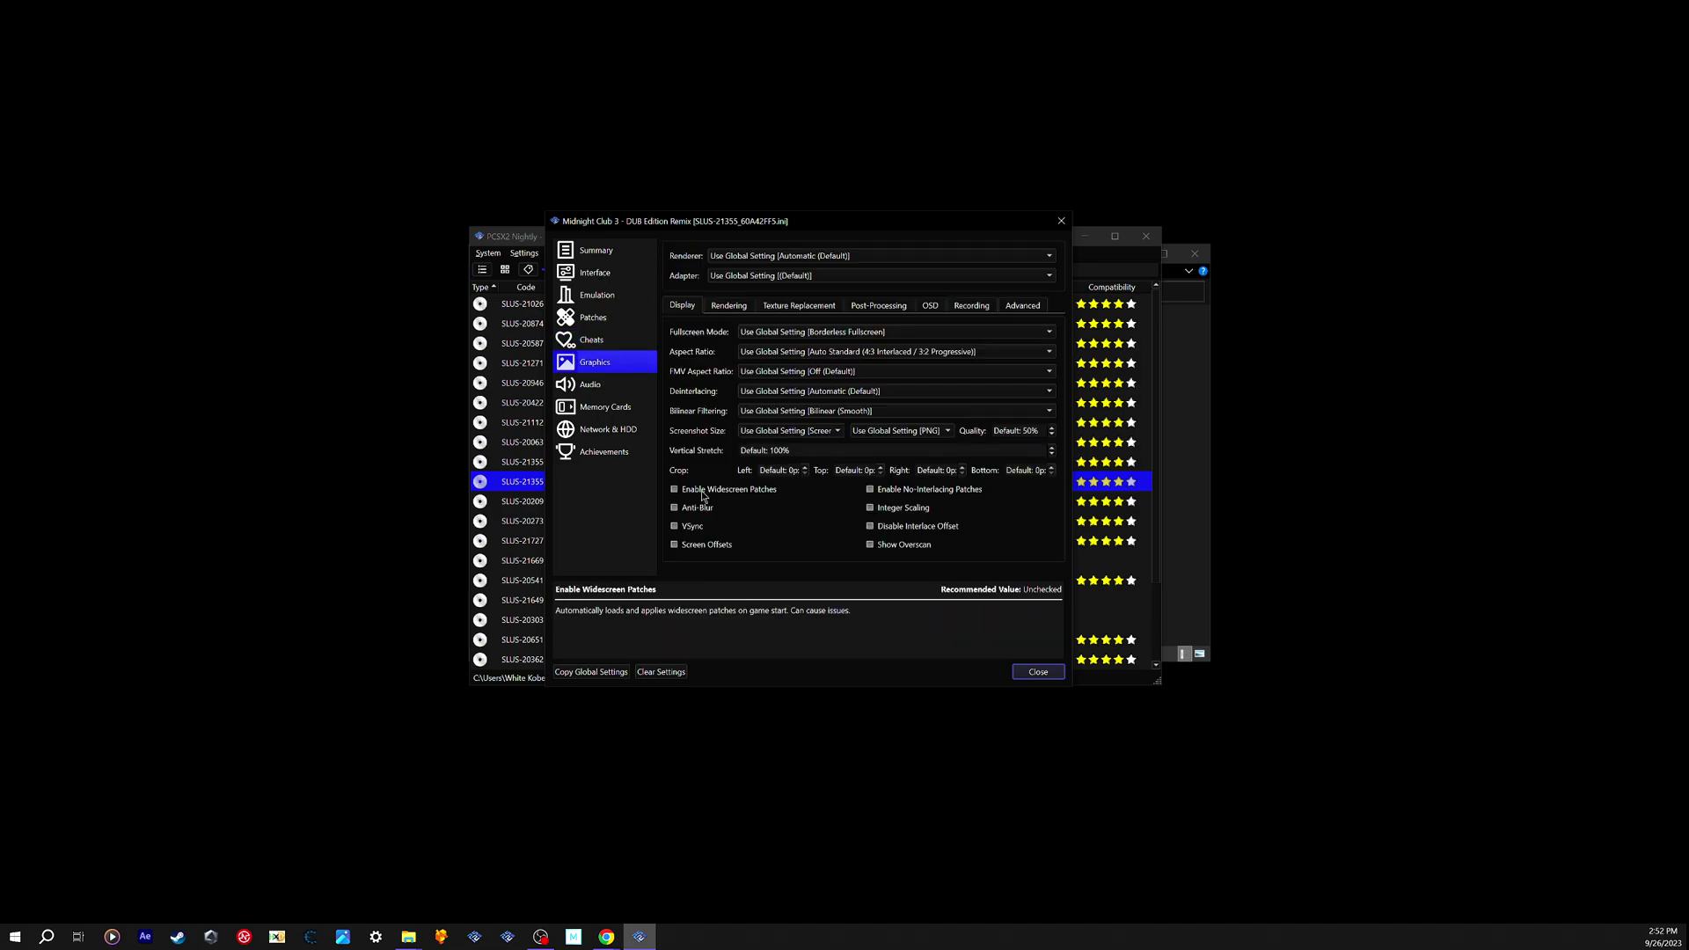
{"action": "left_click", "coordinate": [702, 492]}
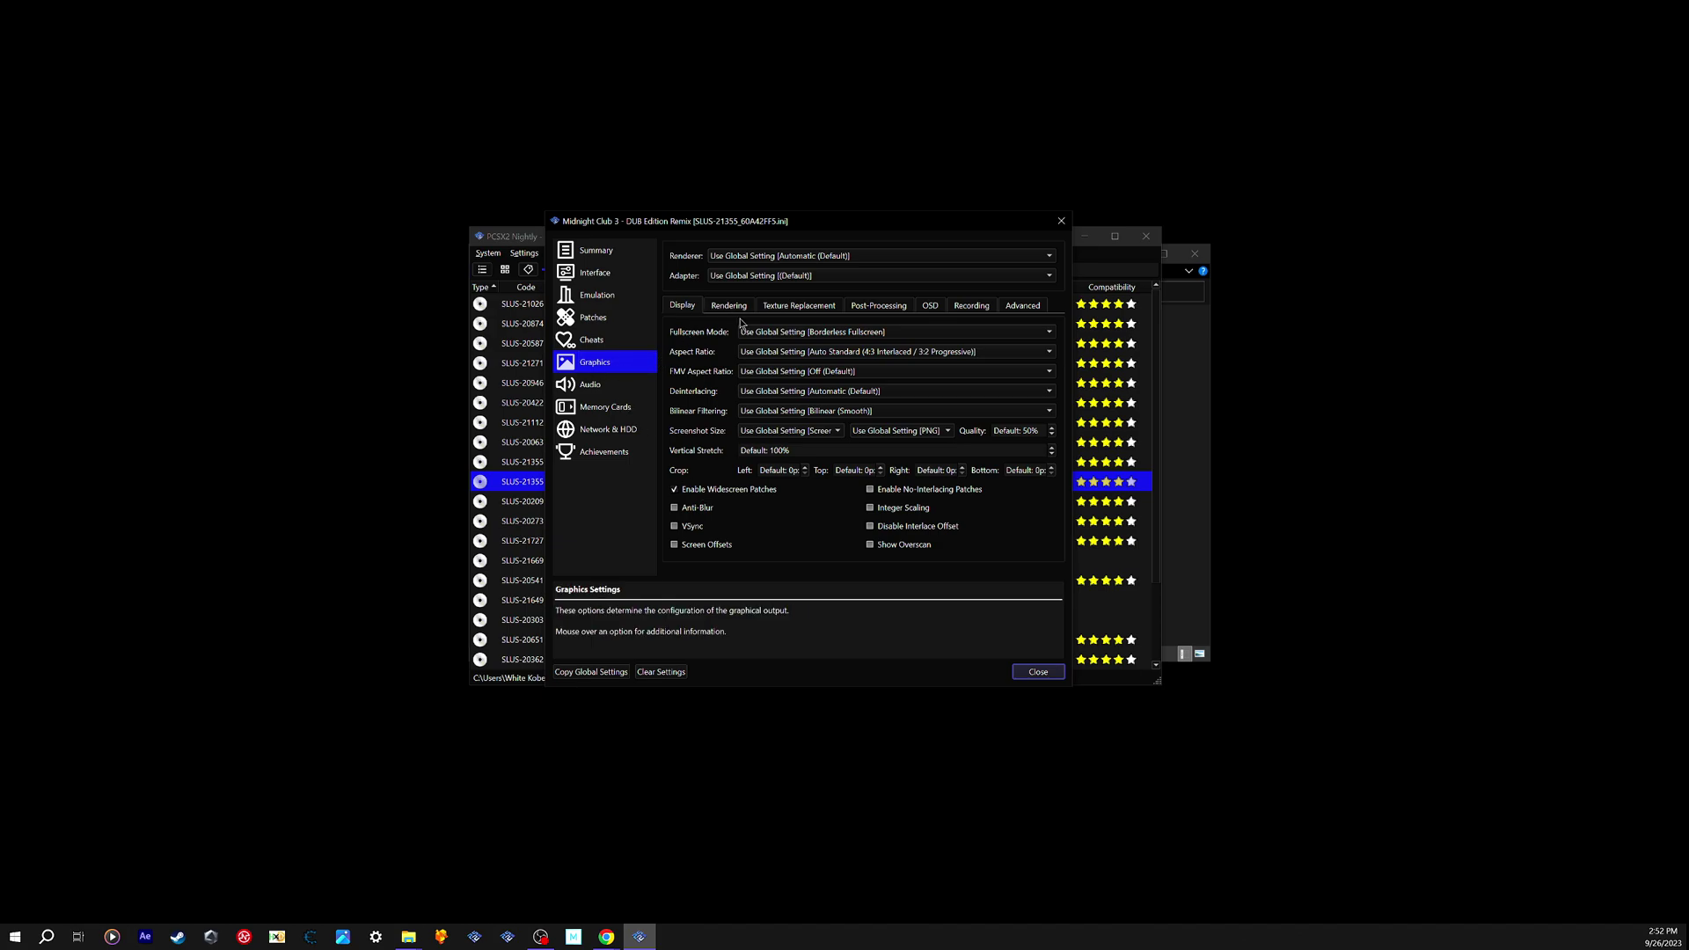
- Set both the aspect ratio and FMV aspect ratio to Widescreen (16:9)
{"action": "left_click", "coordinate": [789, 351]}
{"action": "left_click", "coordinate": [779, 419]}
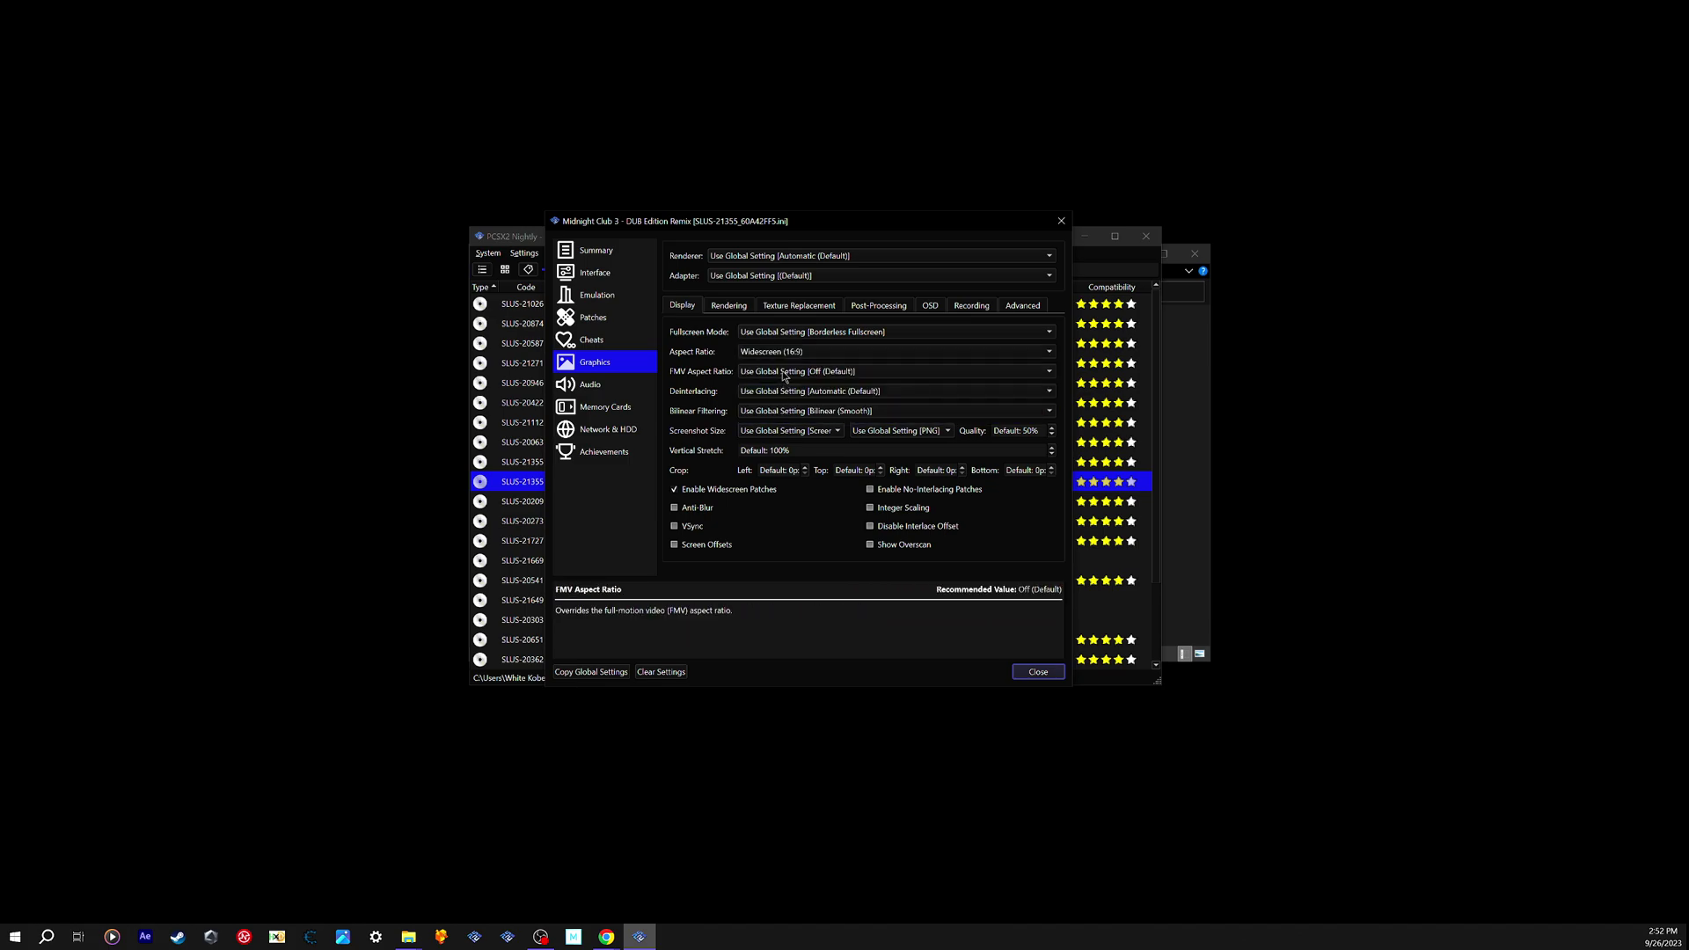
{"action": "left_click", "coordinate": [782, 372]}
{"action": "left_click", "coordinate": [784, 437]}
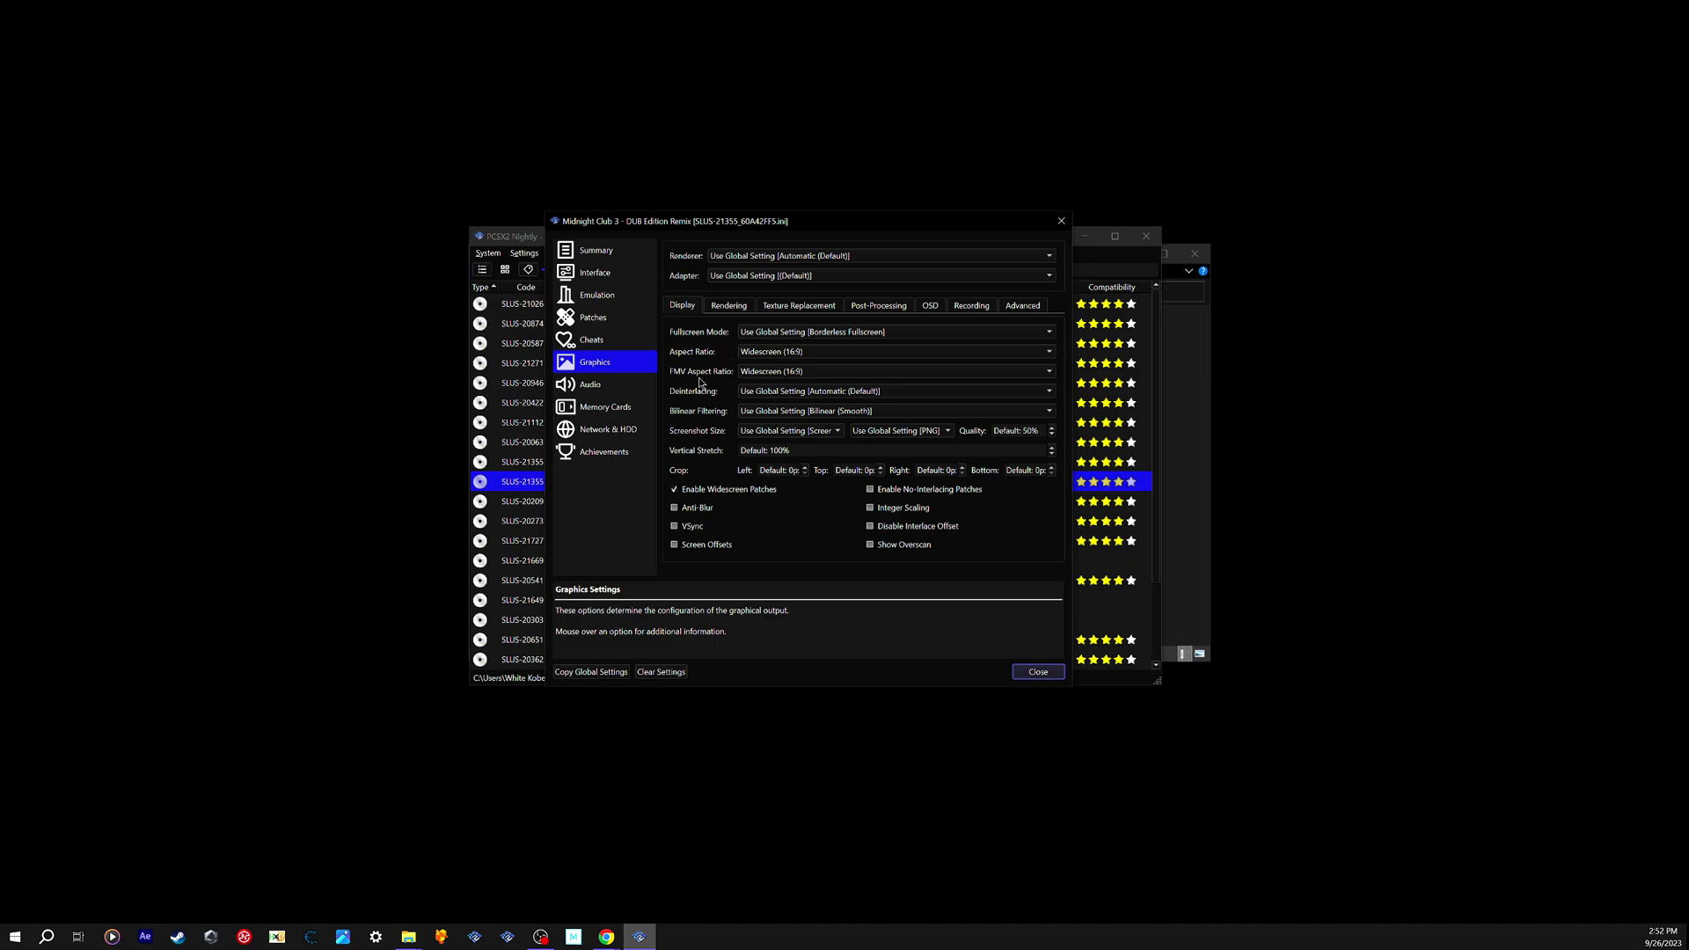
- Set the internal resolution to 6x Native (~2160p/4K)
{"action": "left_click", "coordinate": [728, 308]}
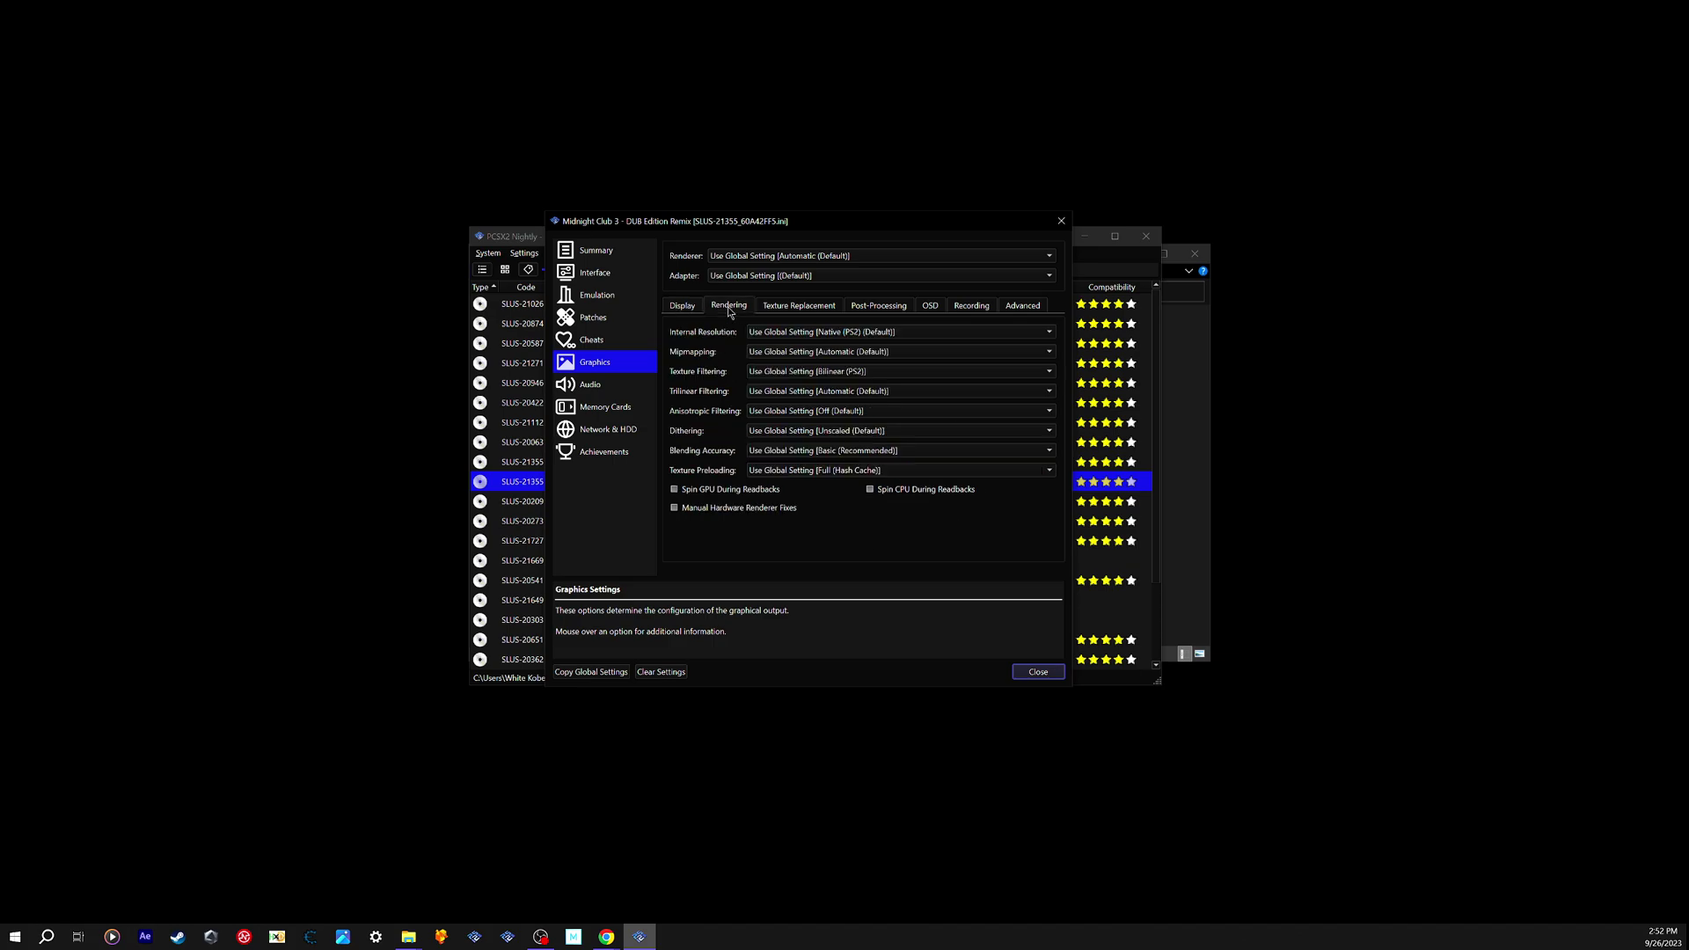
{"action": "left_click", "coordinate": [783, 335]}
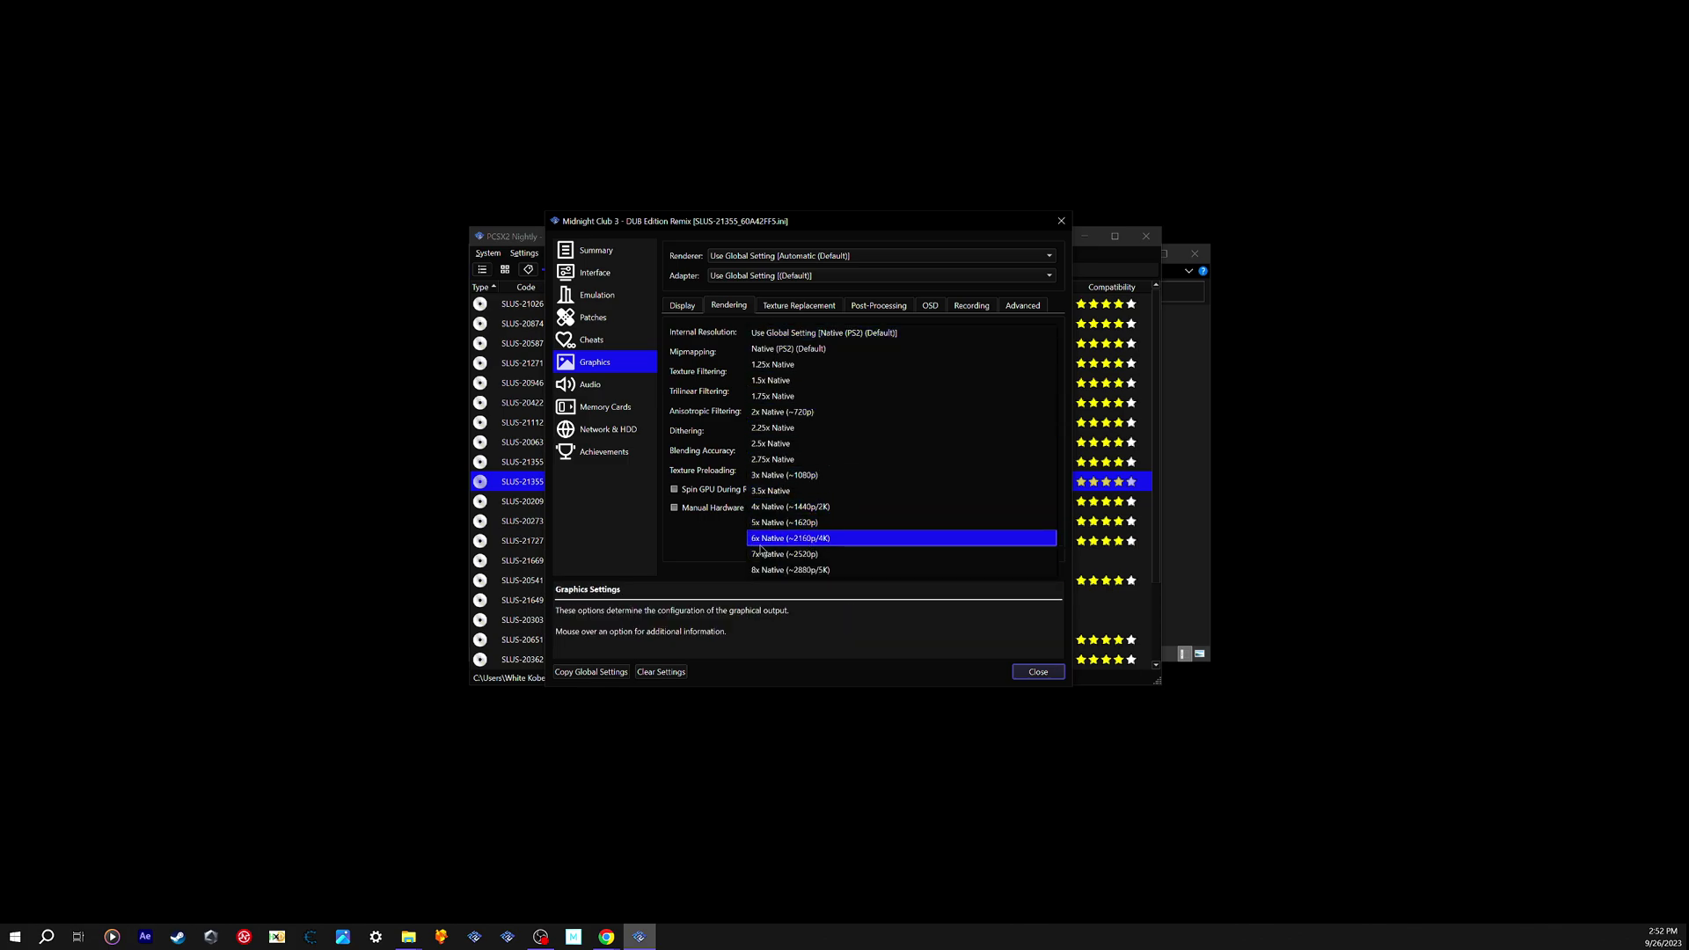
{"action": "left_click", "coordinate": [797, 540]}
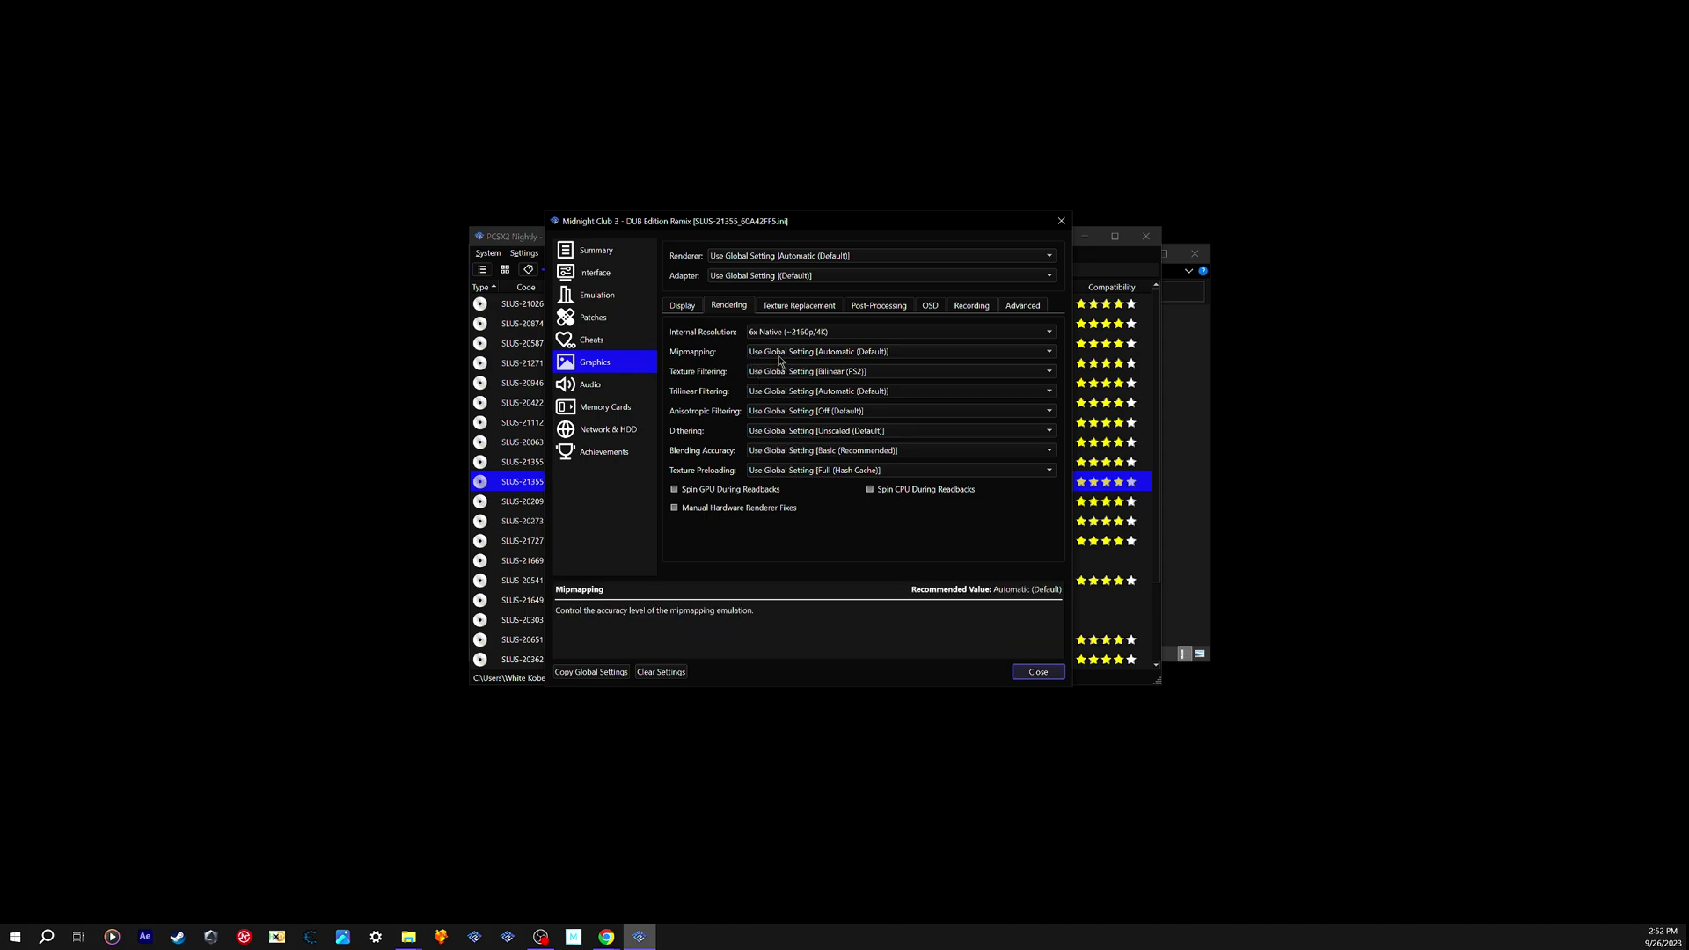
- Choose the NVIDIA GeForce RTX 3060 as the graphics adapter
{"action": "left_click", "coordinate": [758, 277]}
{"action": "left_click", "coordinate": [769, 308]}
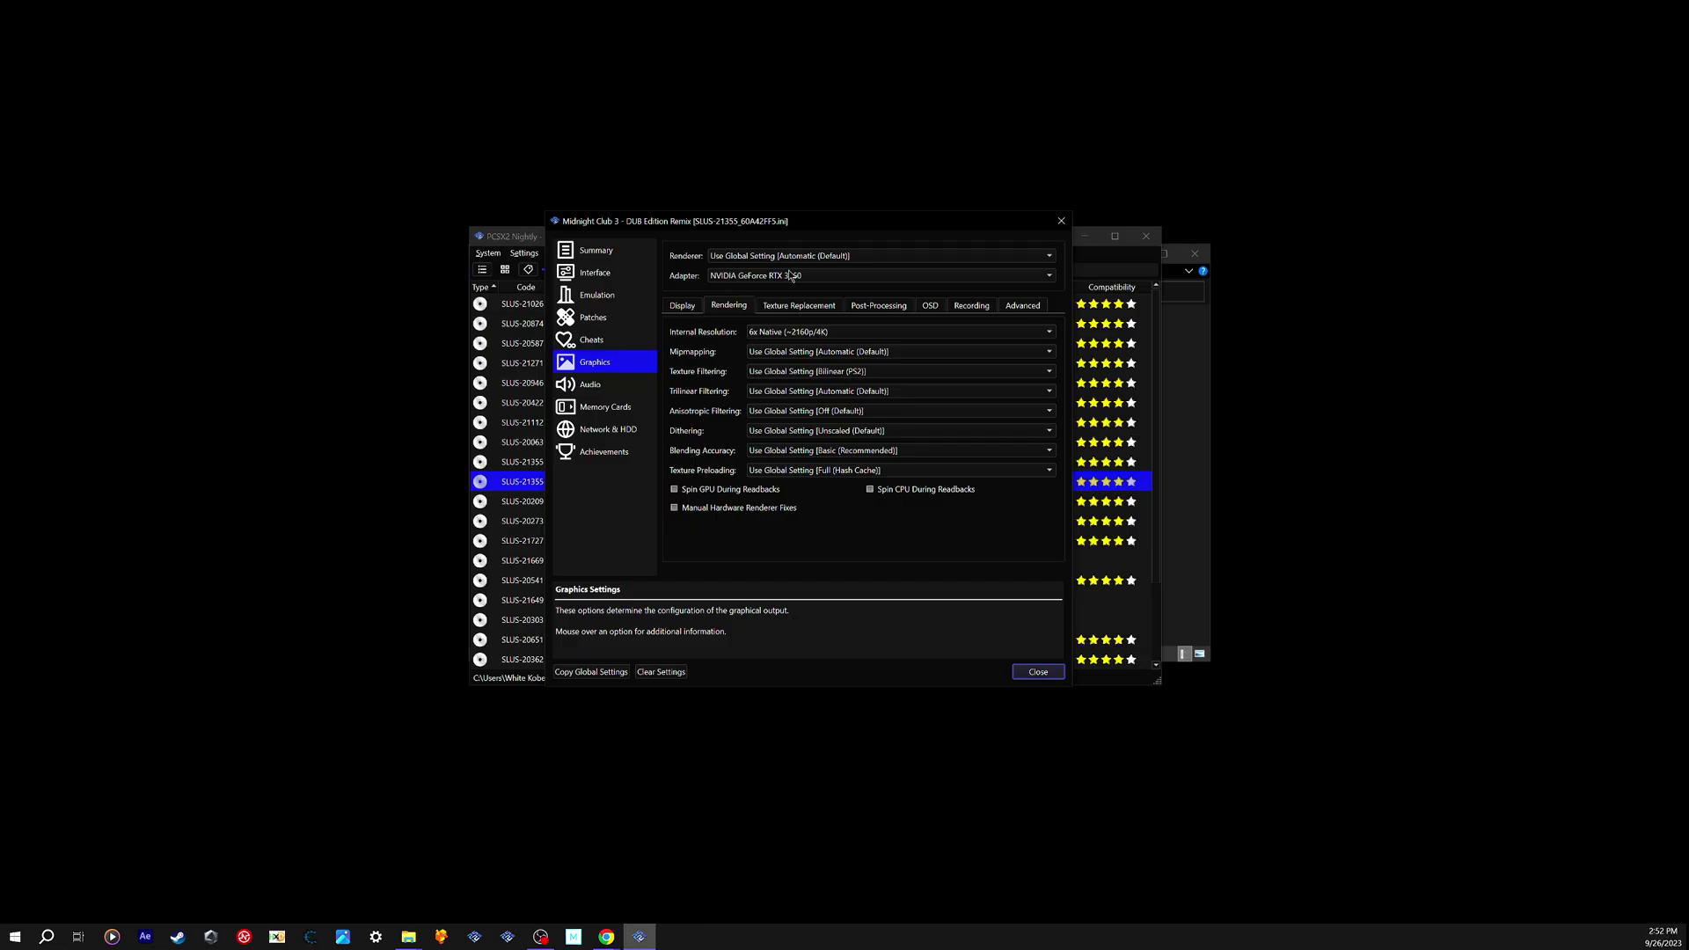
{"action": "left_click", "coordinate": [734, 278]}
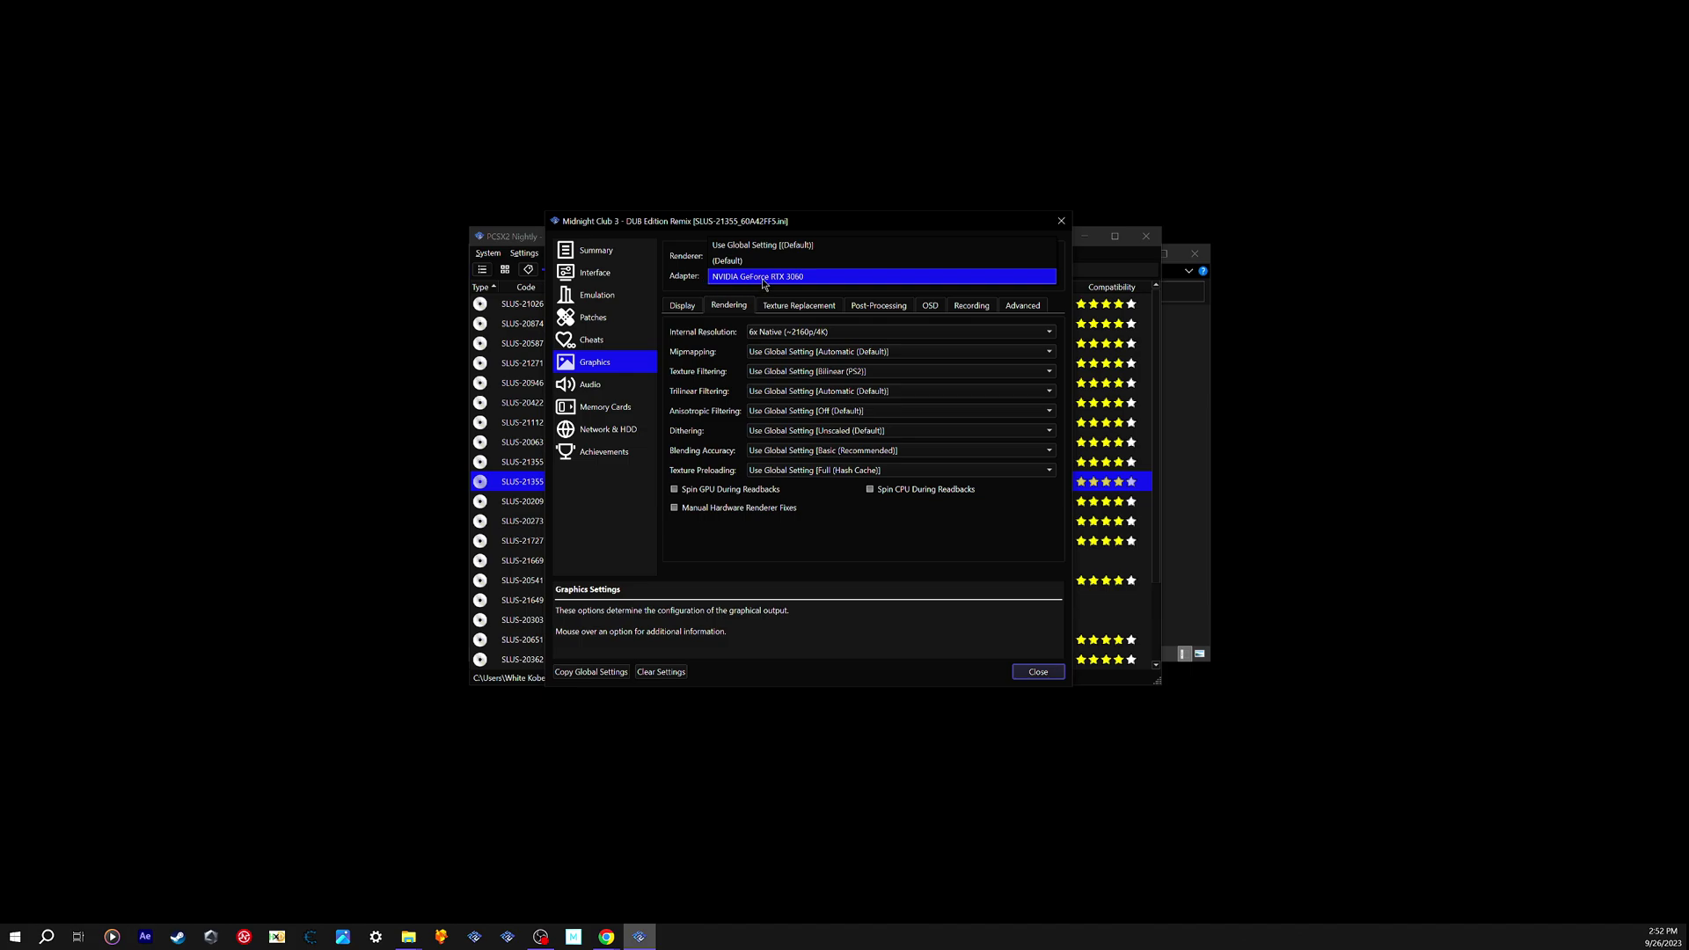
{"action": "left_click", "coordinate": [763, 277]}
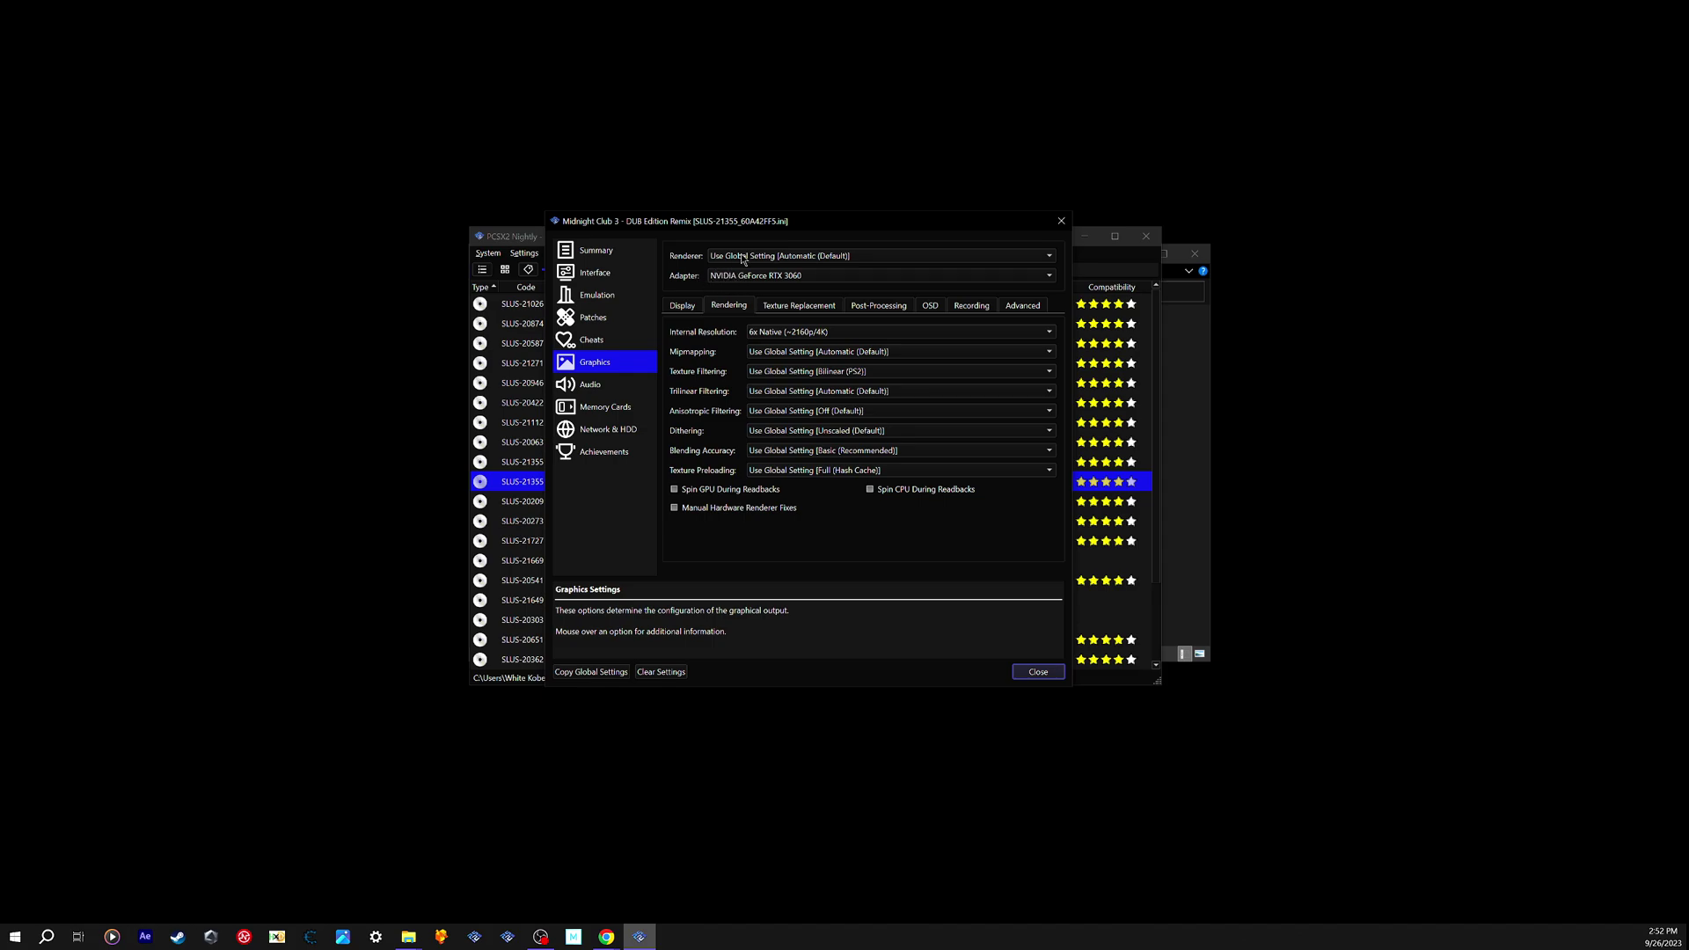
{"action": "left_click", "coordinate": [743, 259]}
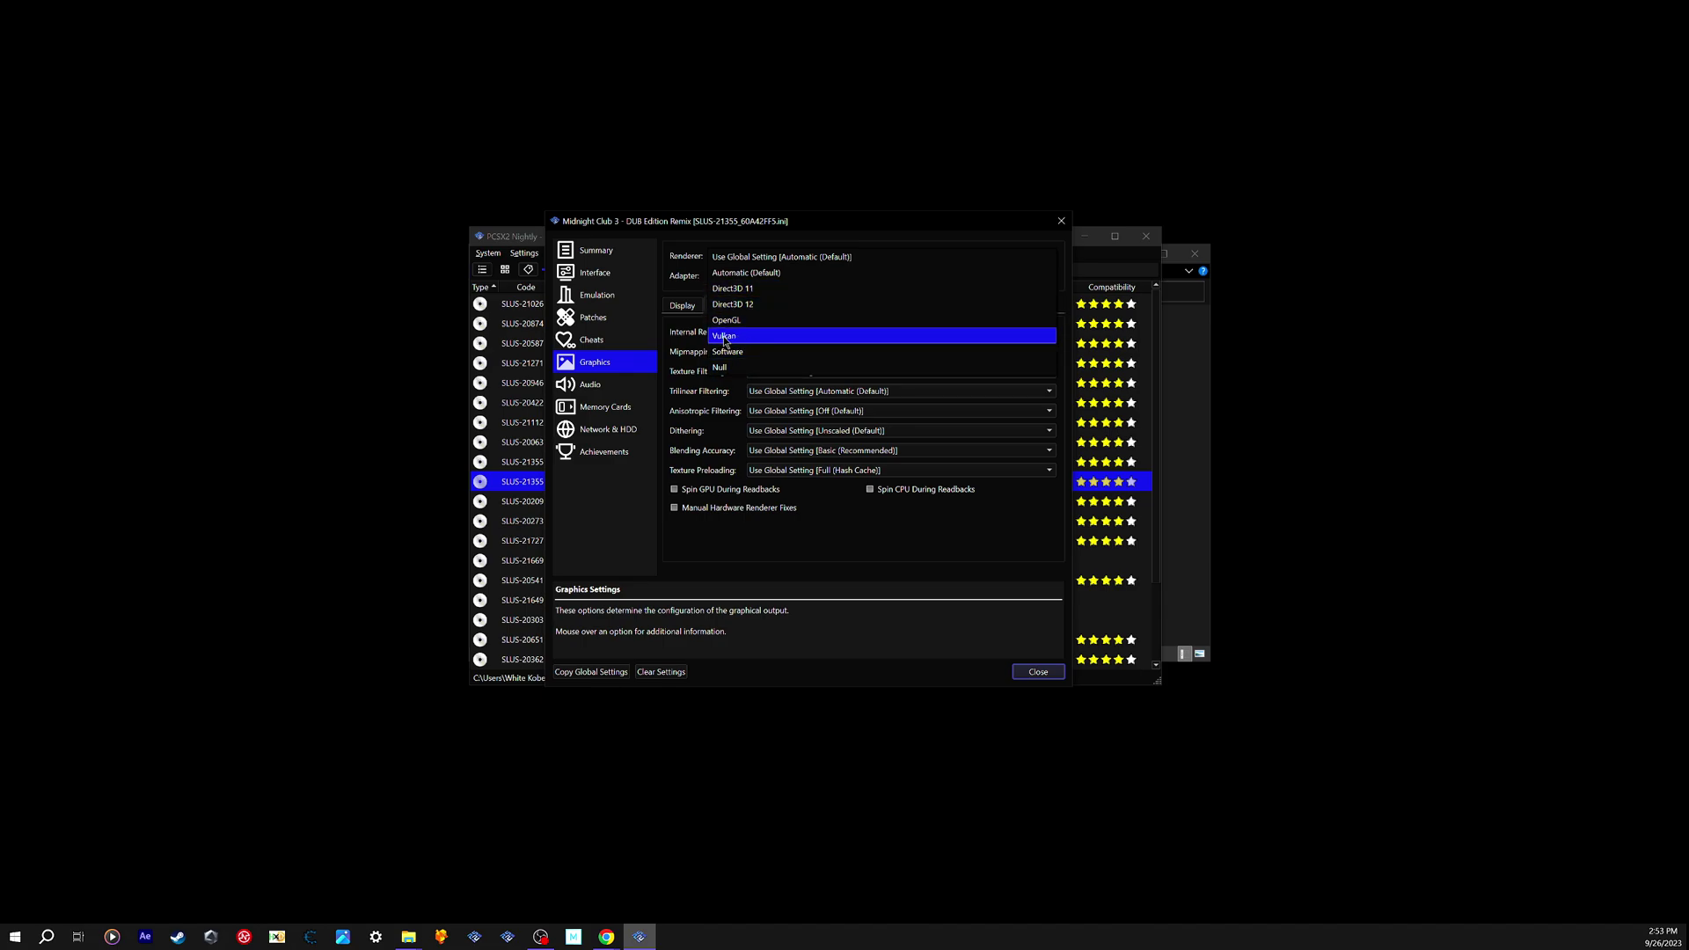
- Set the renderer to Direct3D 11 and close the game properties window
{"action": "left_click", "coordinate": [749, 288]}
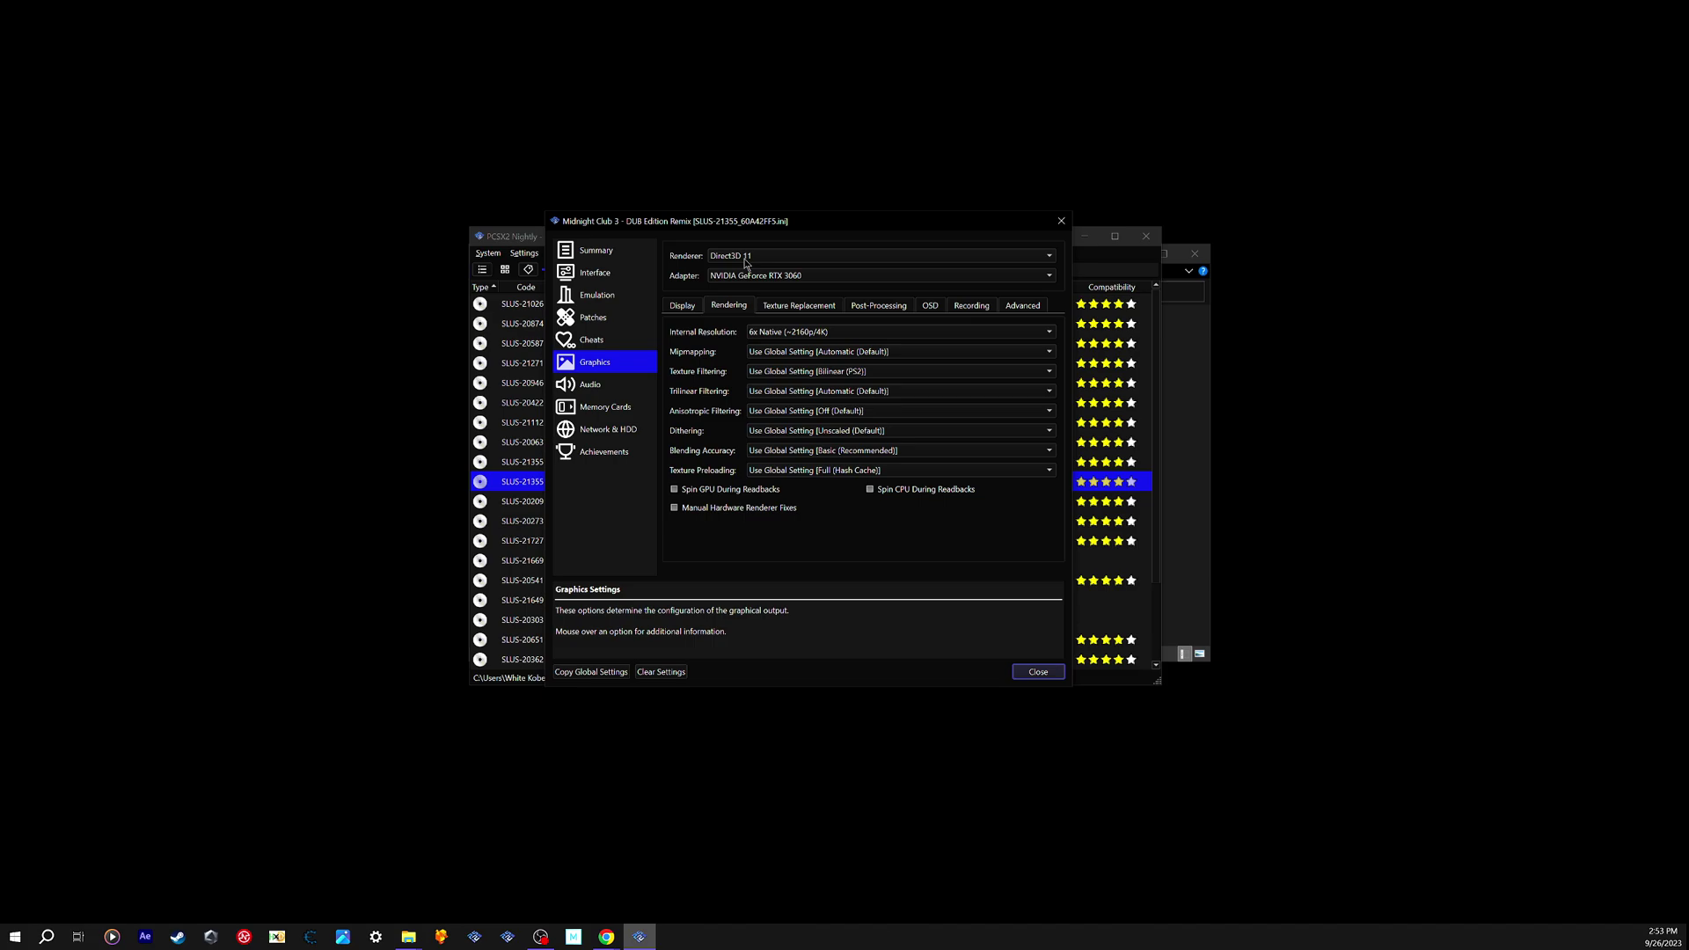
{"action": "left_click", "coordinate": [745, 258]}
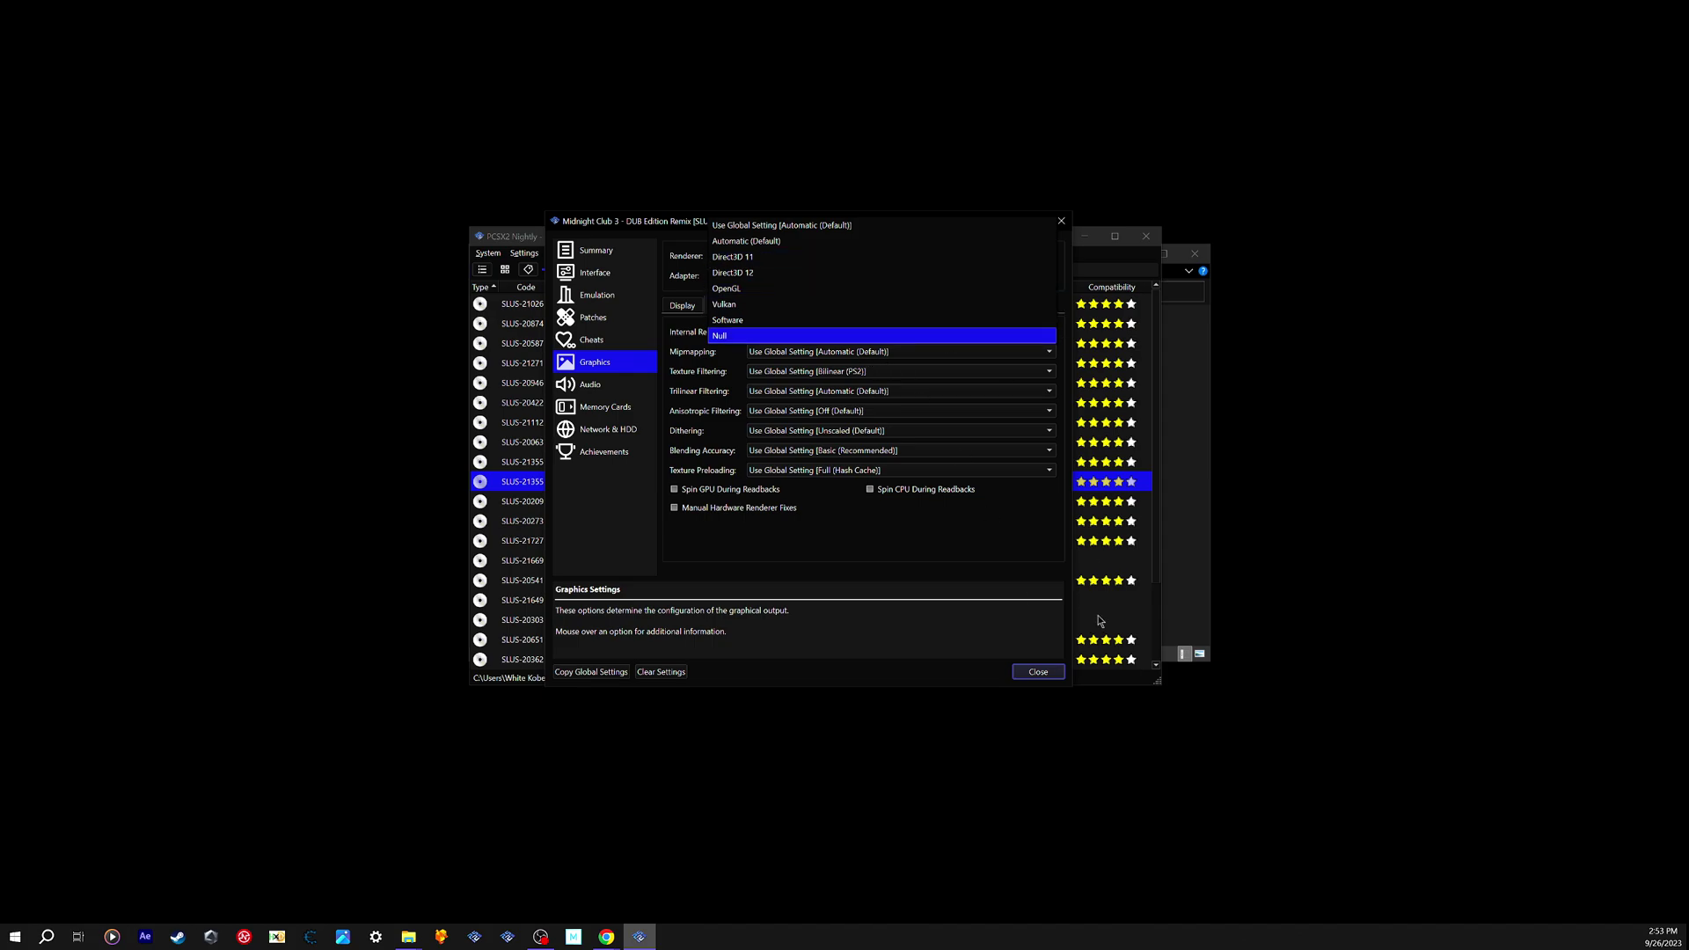
{"action": "left_click", "coordinate": [1038, 672]}
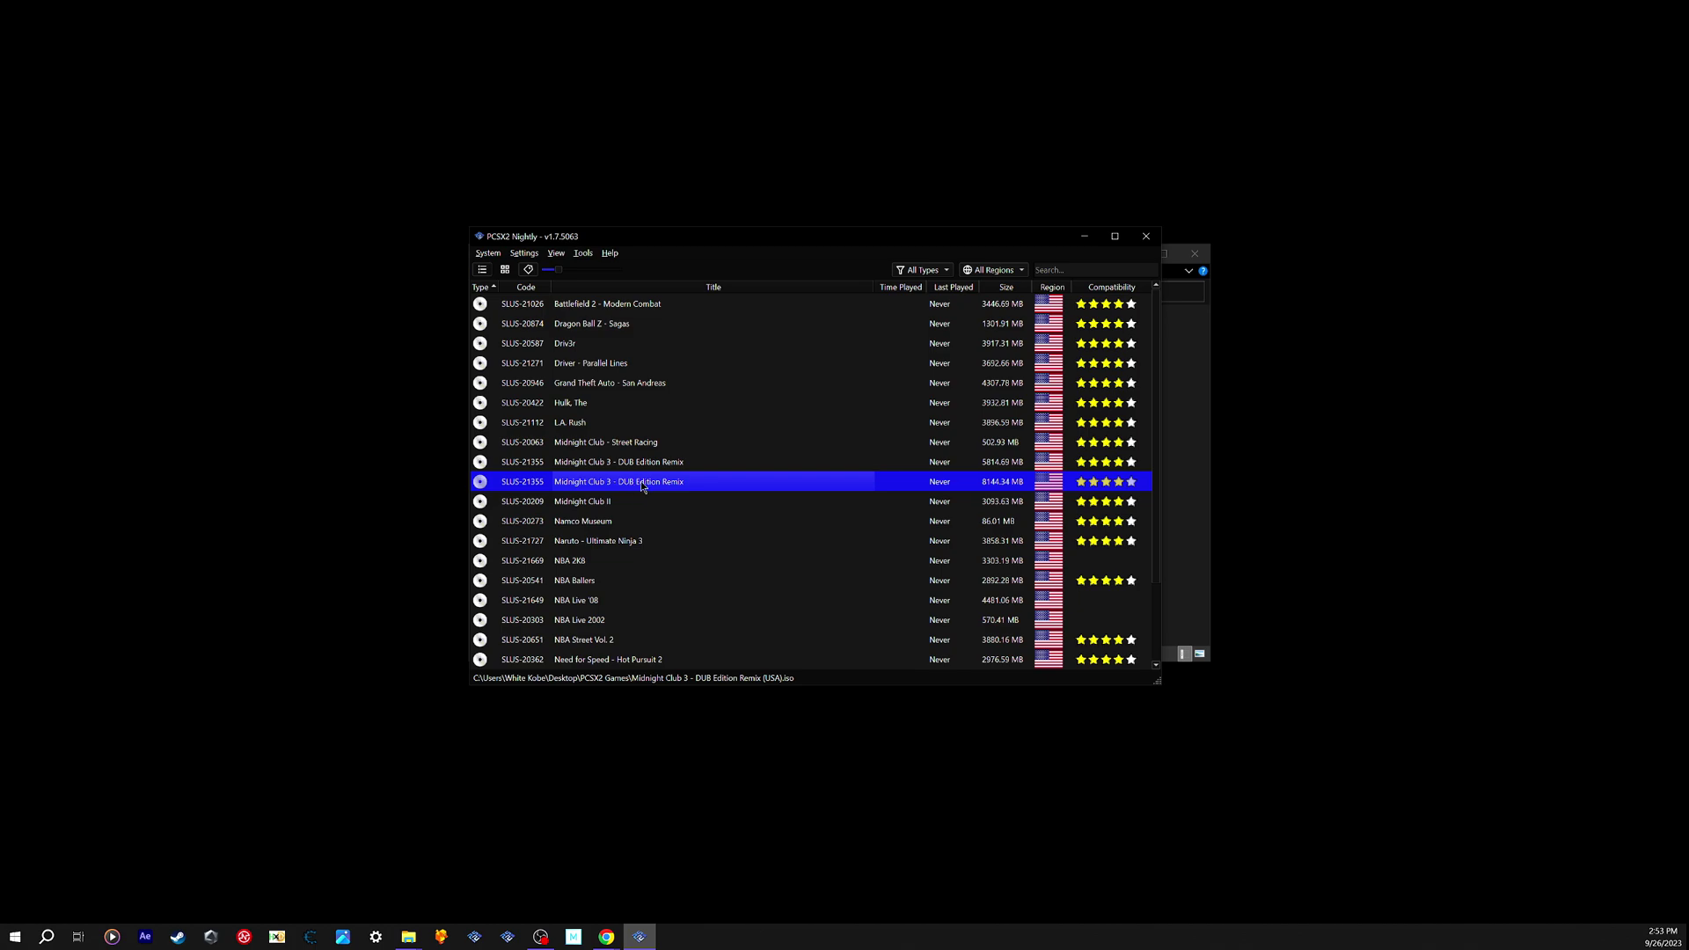
- Switch from PCSX2 to the Chrome window showing the GBAtemp 'My PS2 Packs' thread
{"action": "key", "text": "alt+Tab"}
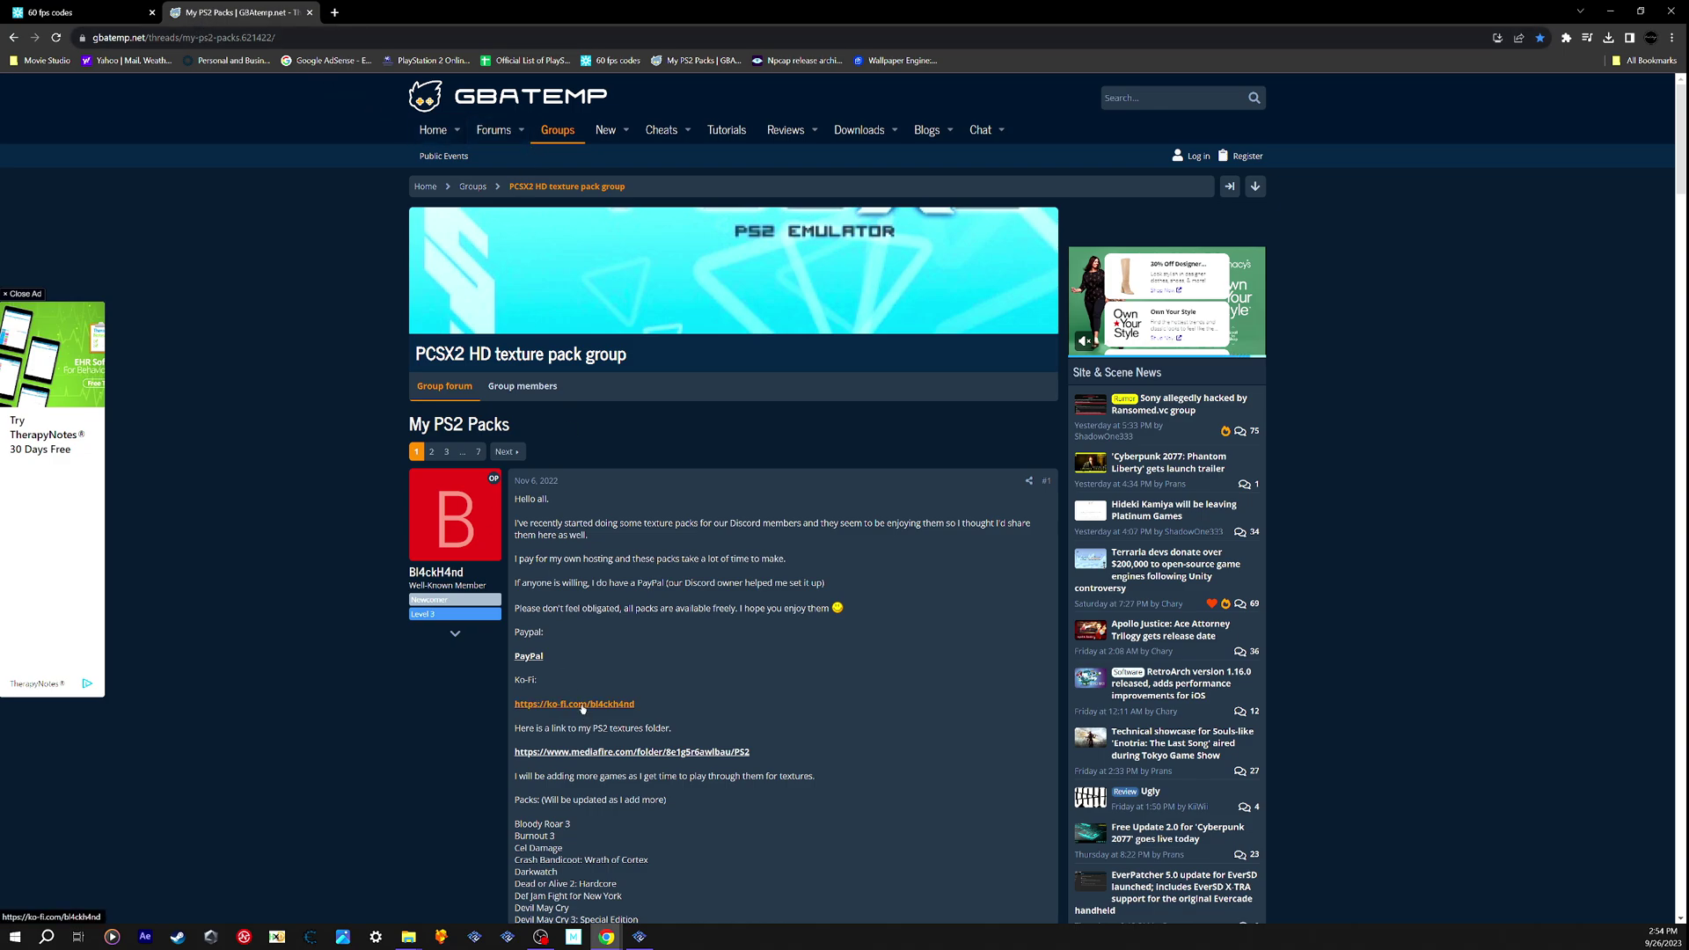
- Download Midnight Club 3 Dub Remix.7z from the shared MediaFire PS2 texture folder
{"action": "left_click", "coordinate": [611, 756]}
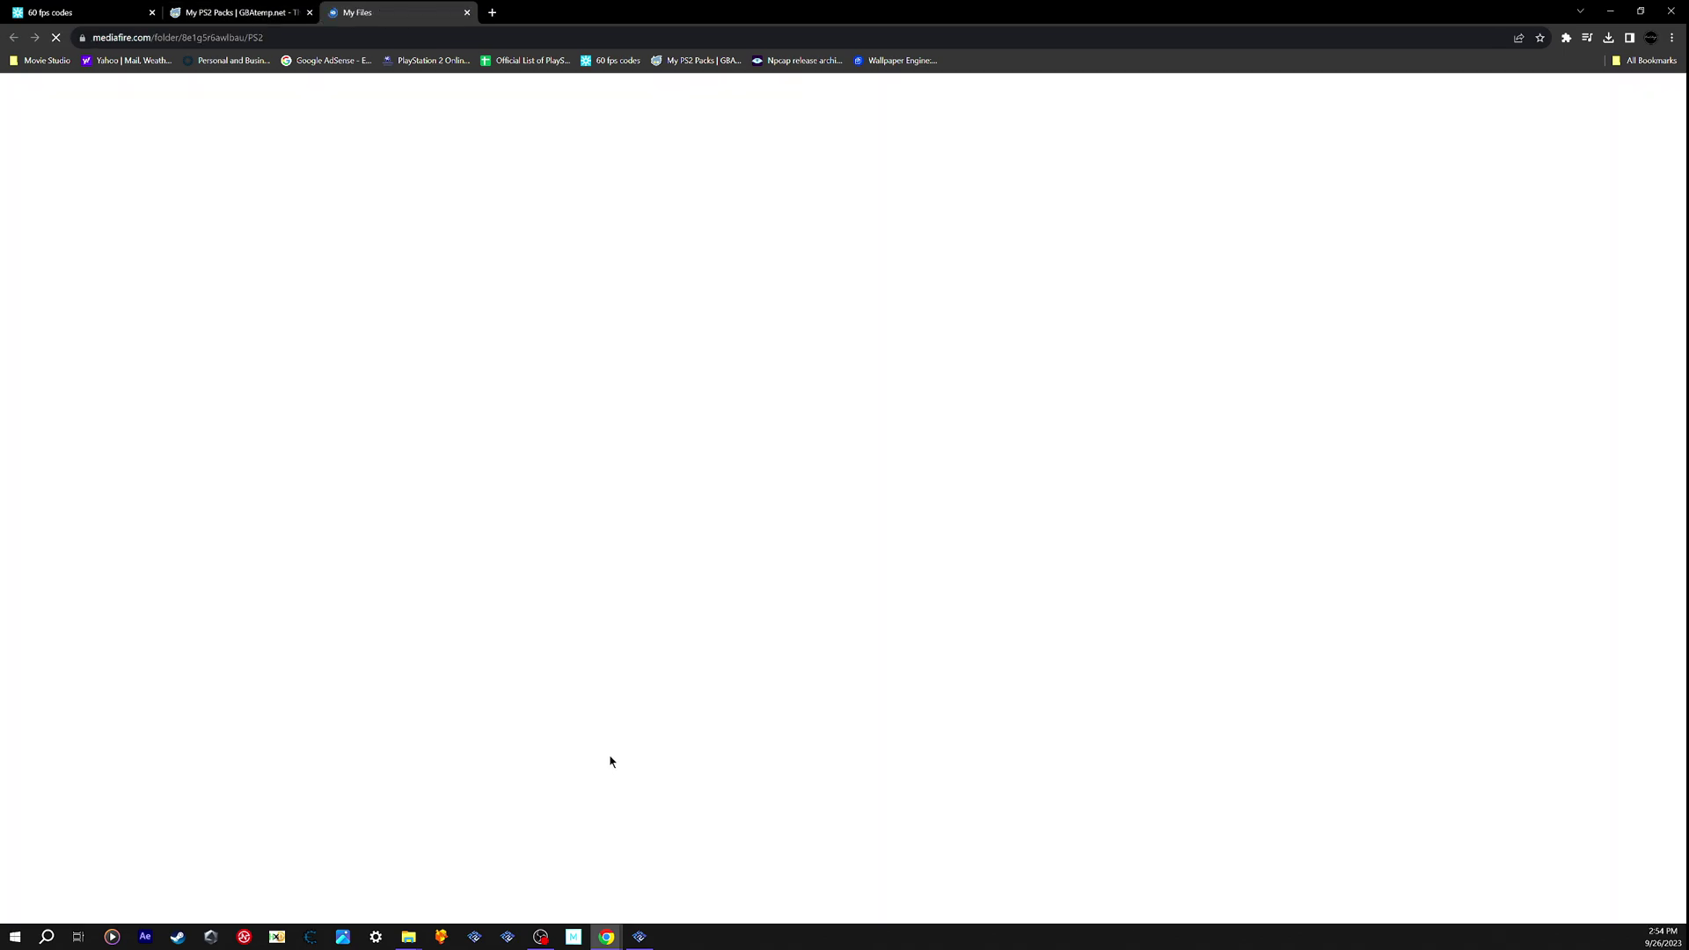
{"action": "scroll", "coordinate": [191, 530], "scroll_direction": "down", "scroll_amount": 6}
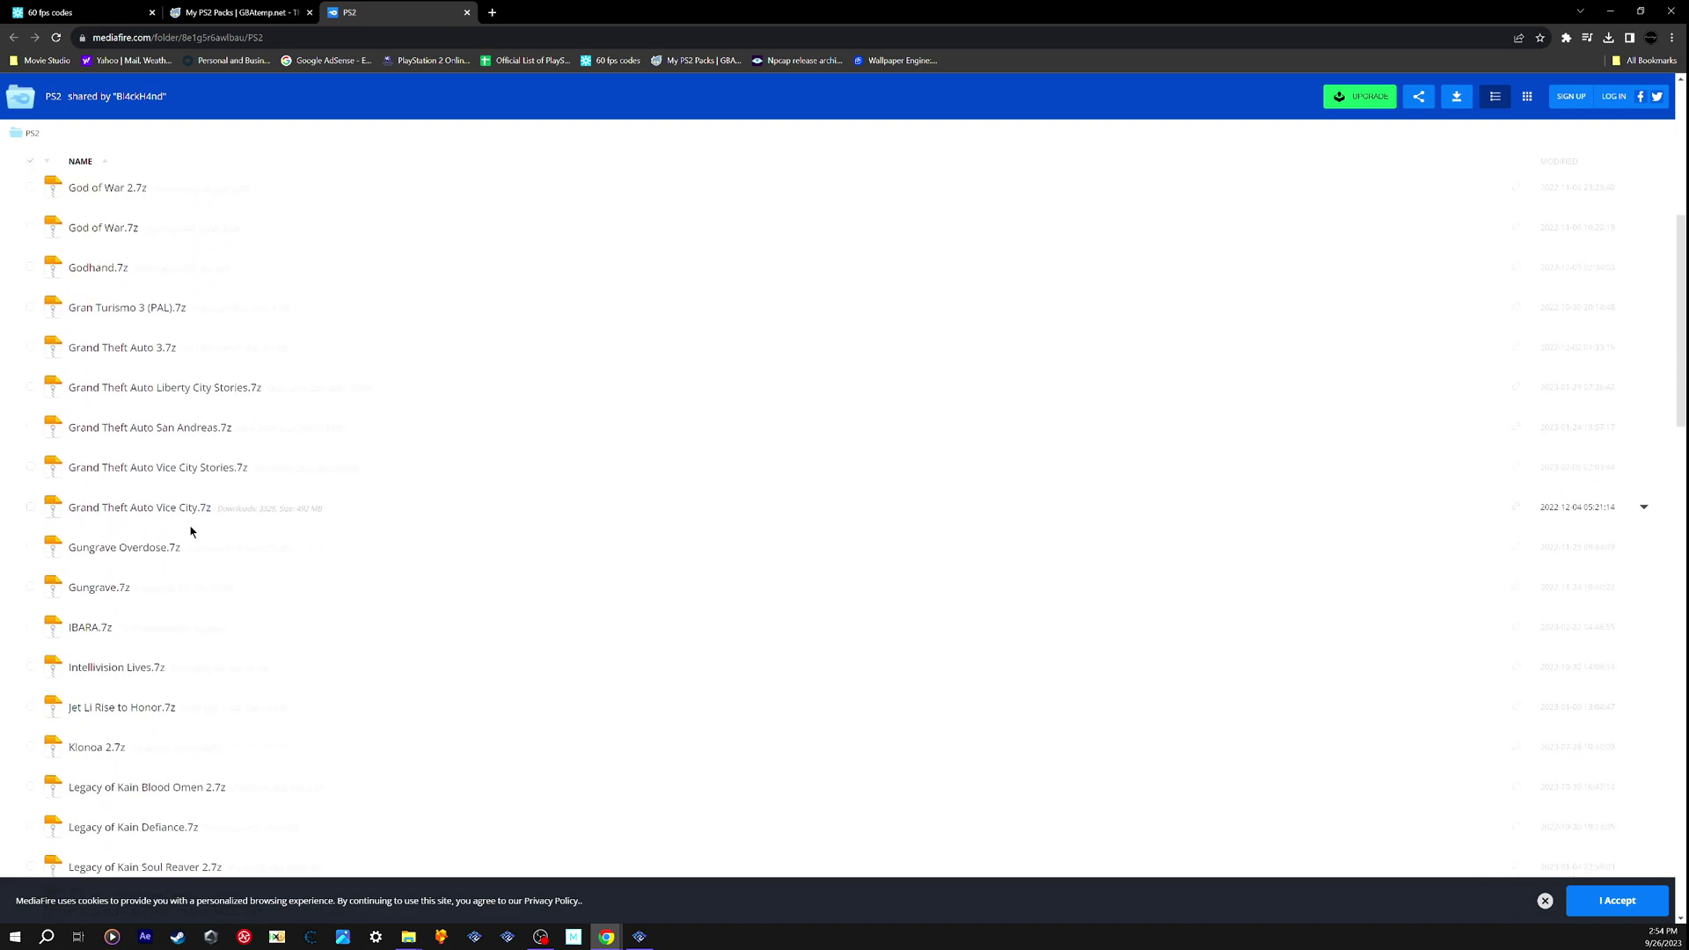
{"action": "scroll", "coordinate": [190, 531], "scroll_direction": "down", "scroll_amount": 5}
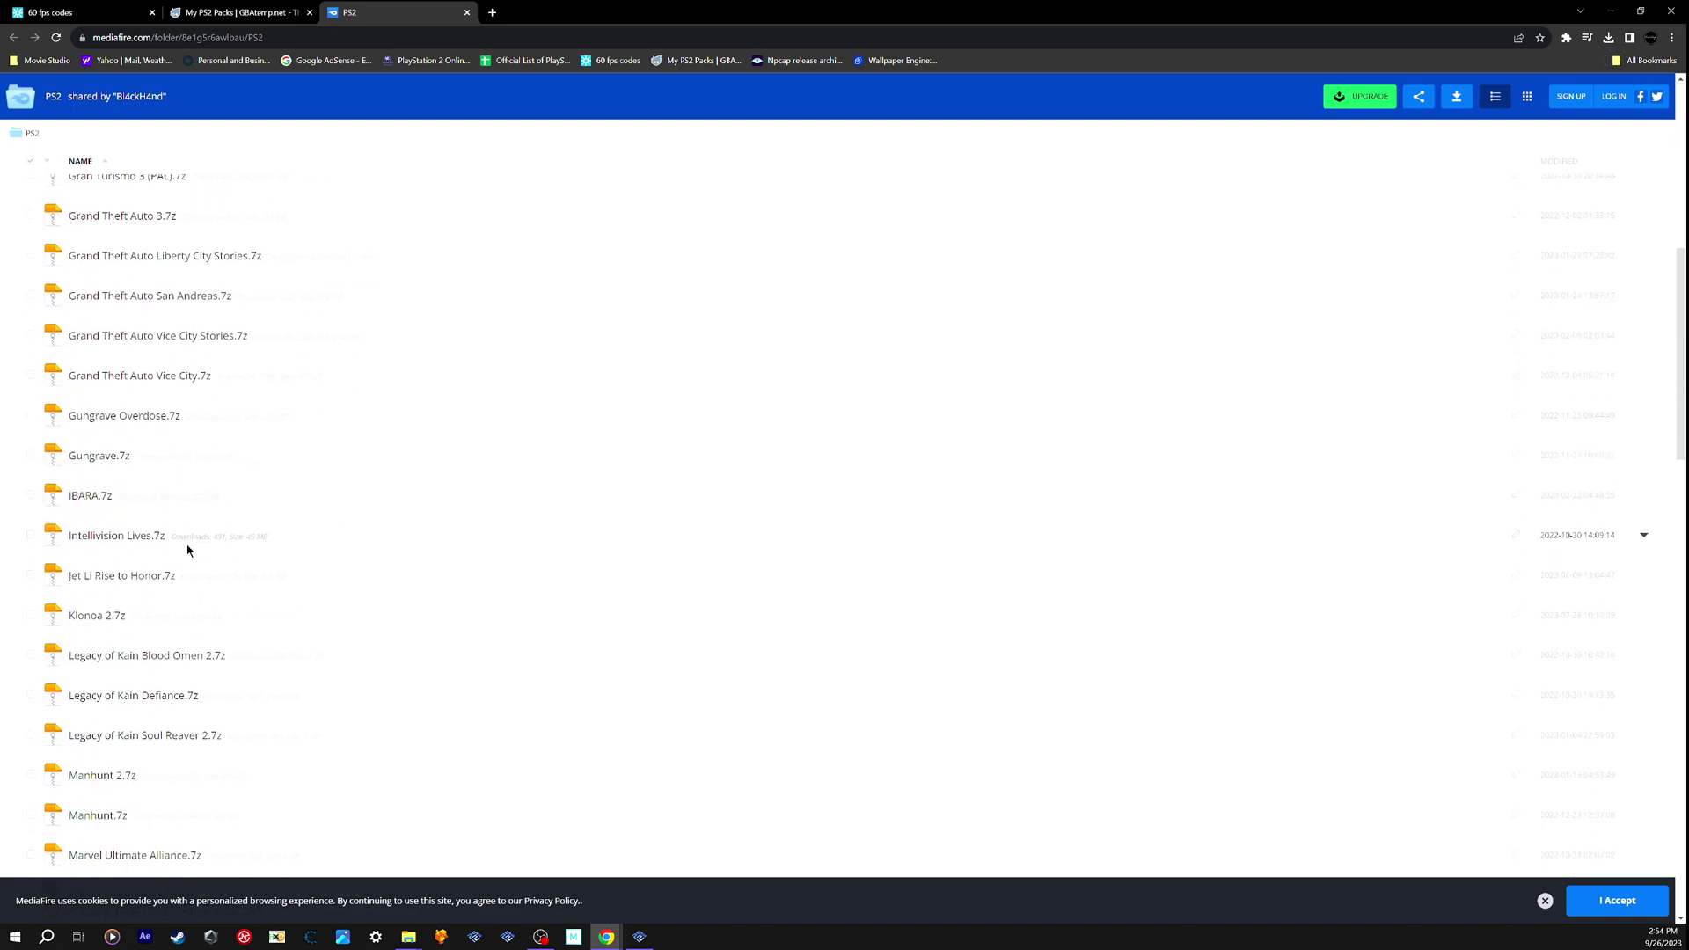
{"action": "scroll", "coordinate": [180, 581], "scroll_direction": "down", "scroll_amount": 1}
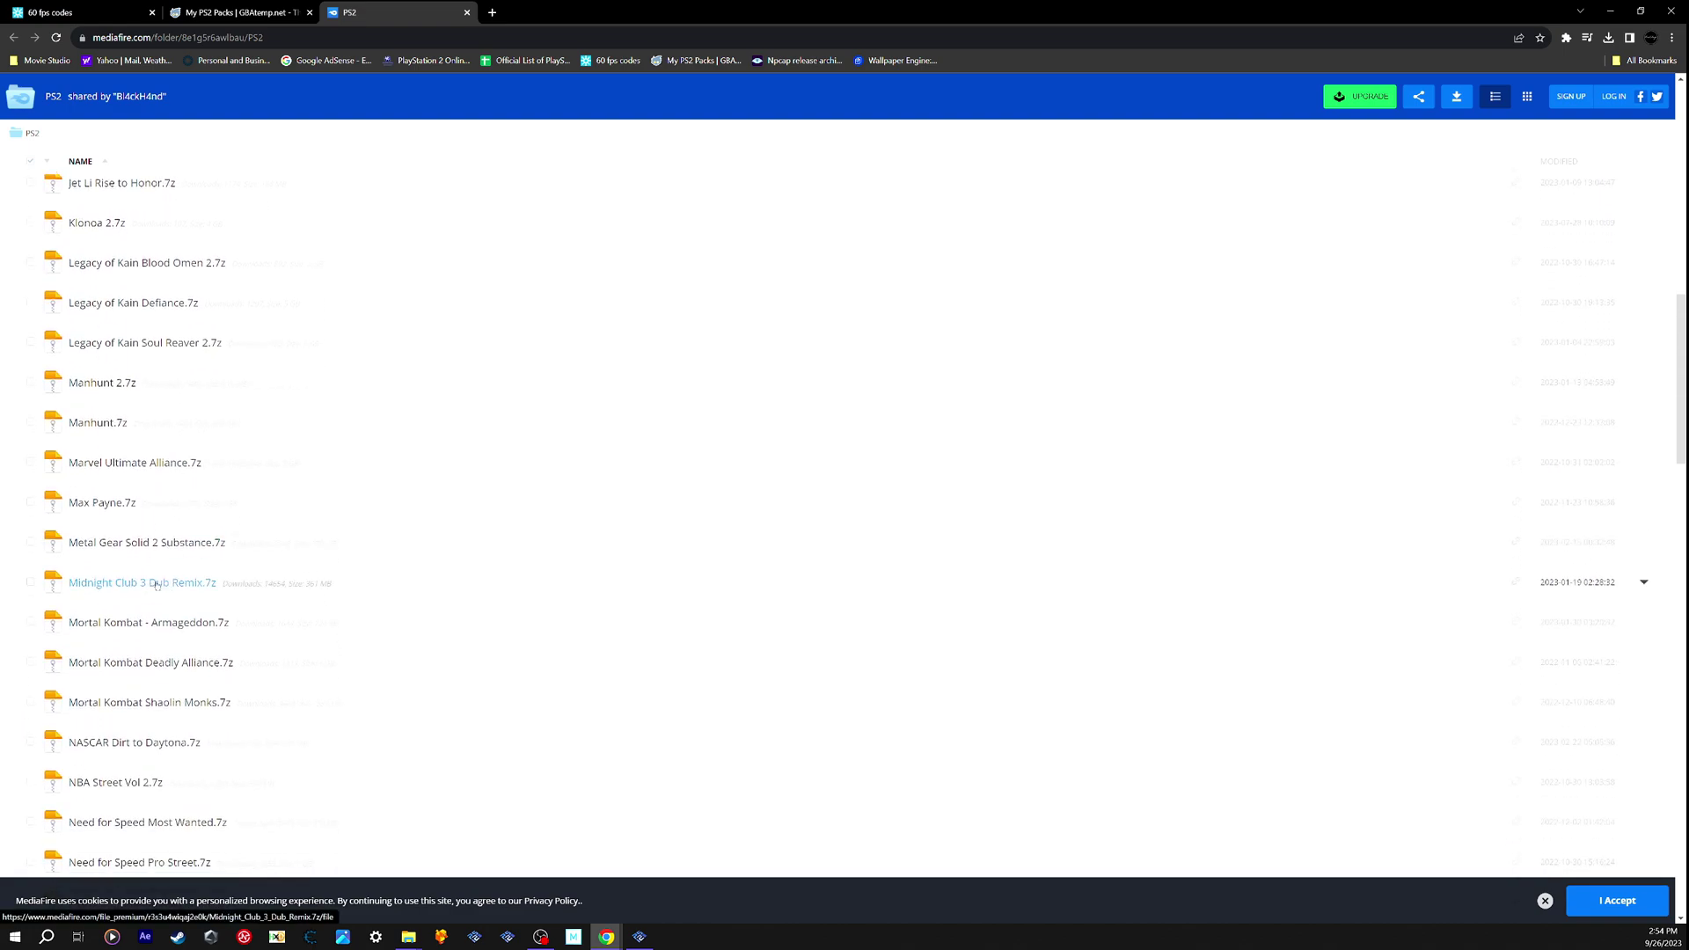
{"action": "left_click", "coordinate": [156, 585]}
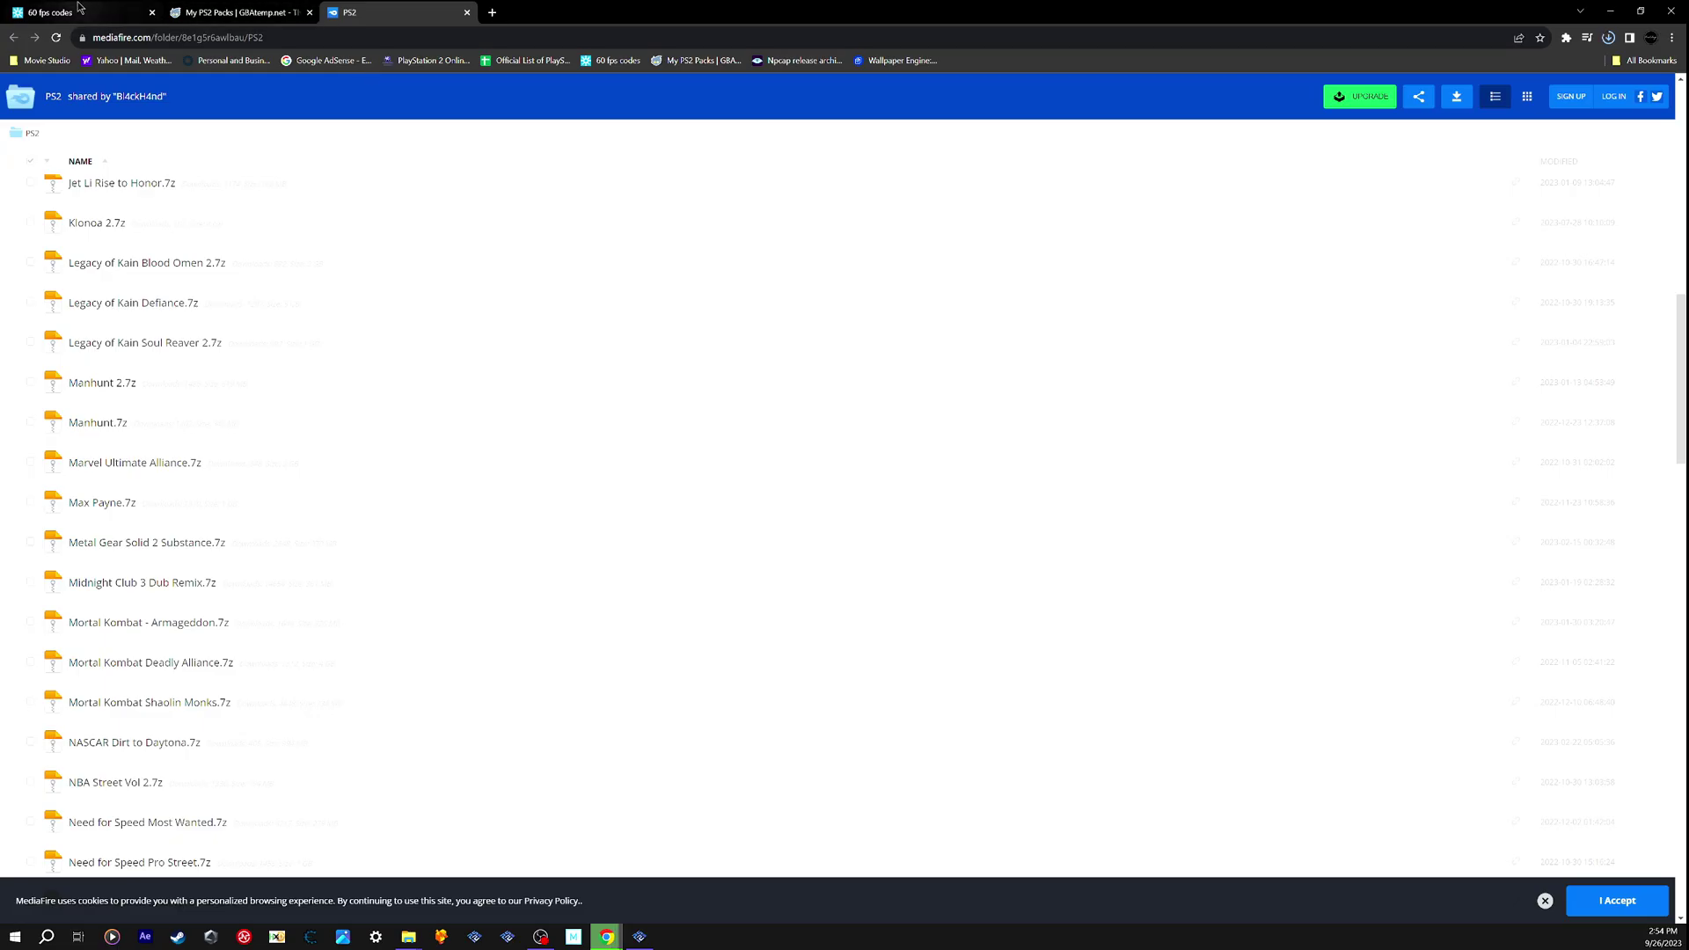
{"action": "left_click", "coordinate": [78, 11]}
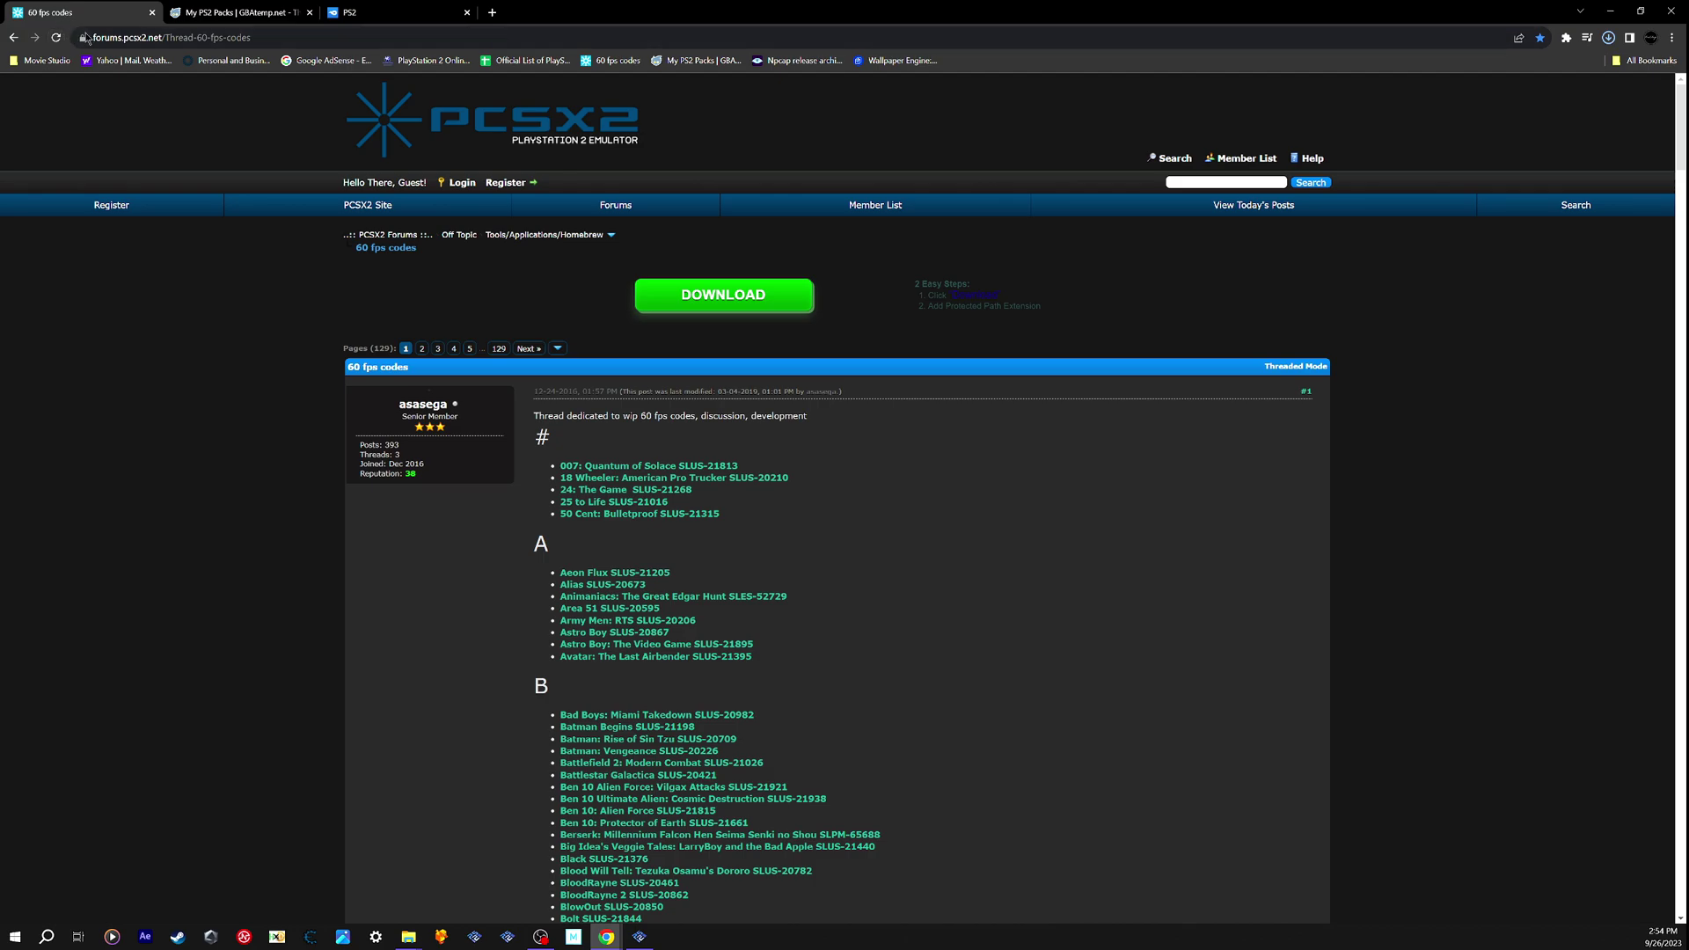
- Open the Midnight Club 3 60 fps code post (#111) from the codes list
{"action": "scroll", "coordinate": [343, 604], "scroll_direction": "down", "scroll_amount": 6}
{"action": "scroll", "coordinate": [384, 602], "scroll_direction": "down", "scroll_amount": 6}
{"action": "scroll", "coordinate": [366, 558], "scroll_direction": "down", "scroll_amount": 3}
{"action": "scroll", "coordinate": [409, 590], "scroll_direction": "down", "scroll_amount": 3}
{"action": "scroll", "coordinate": [409, 590], "scroll_direction": "down", "scroll_amount": 9}
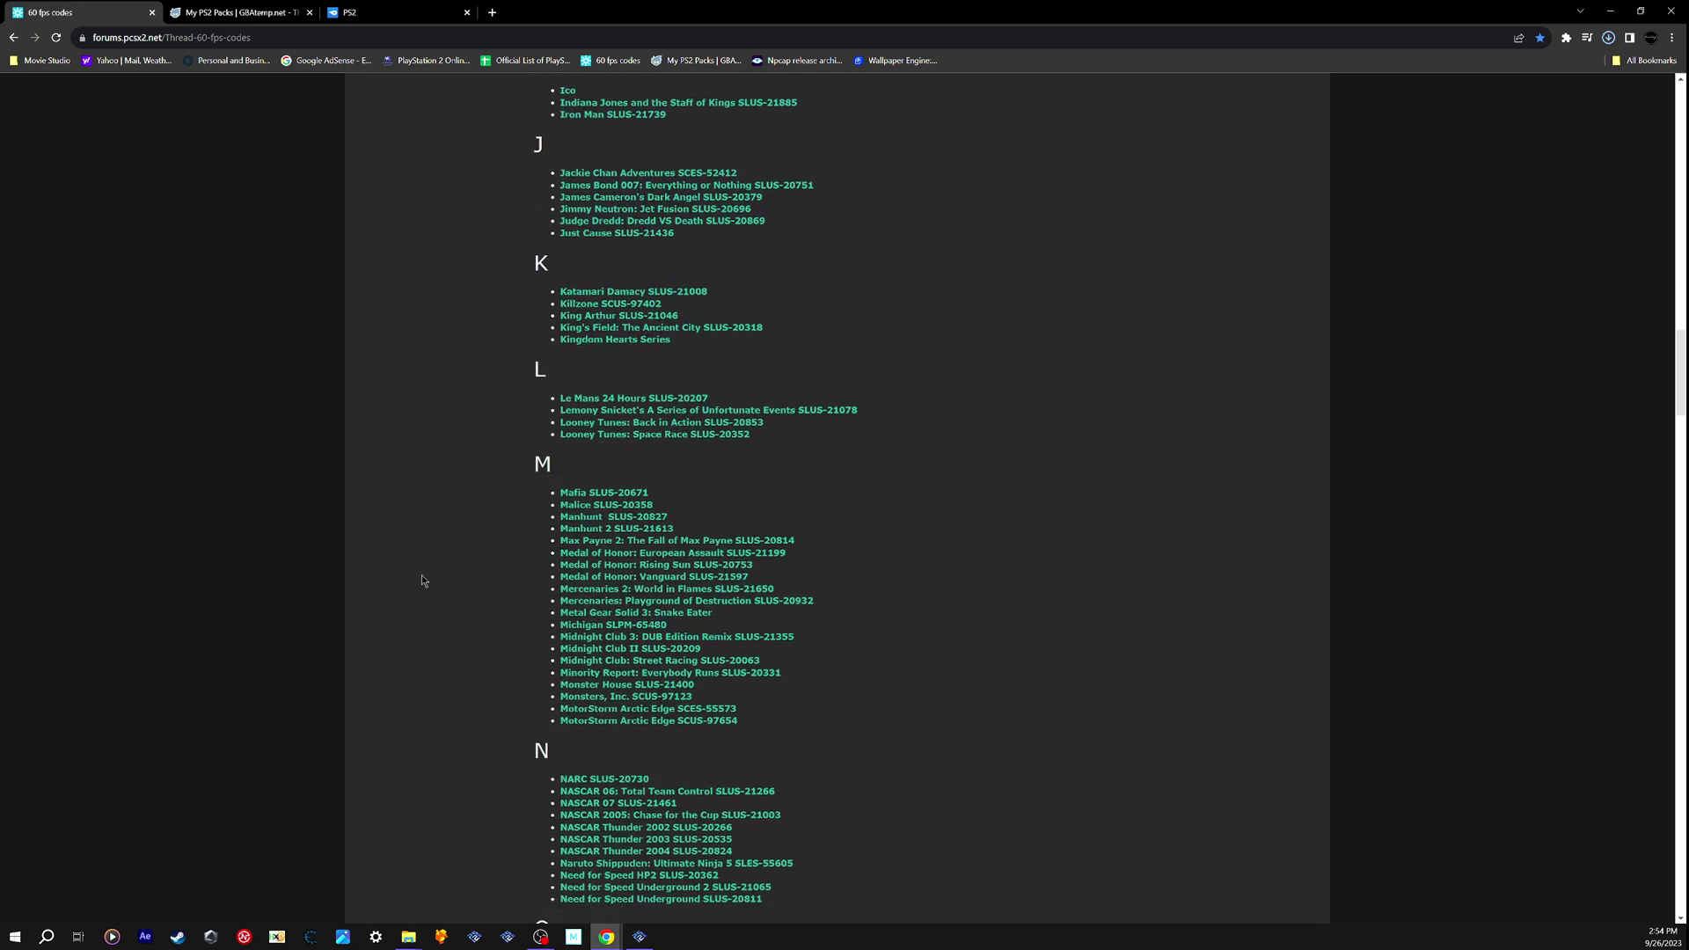
{"action": "left_click", "coordinate": [659, 642]}
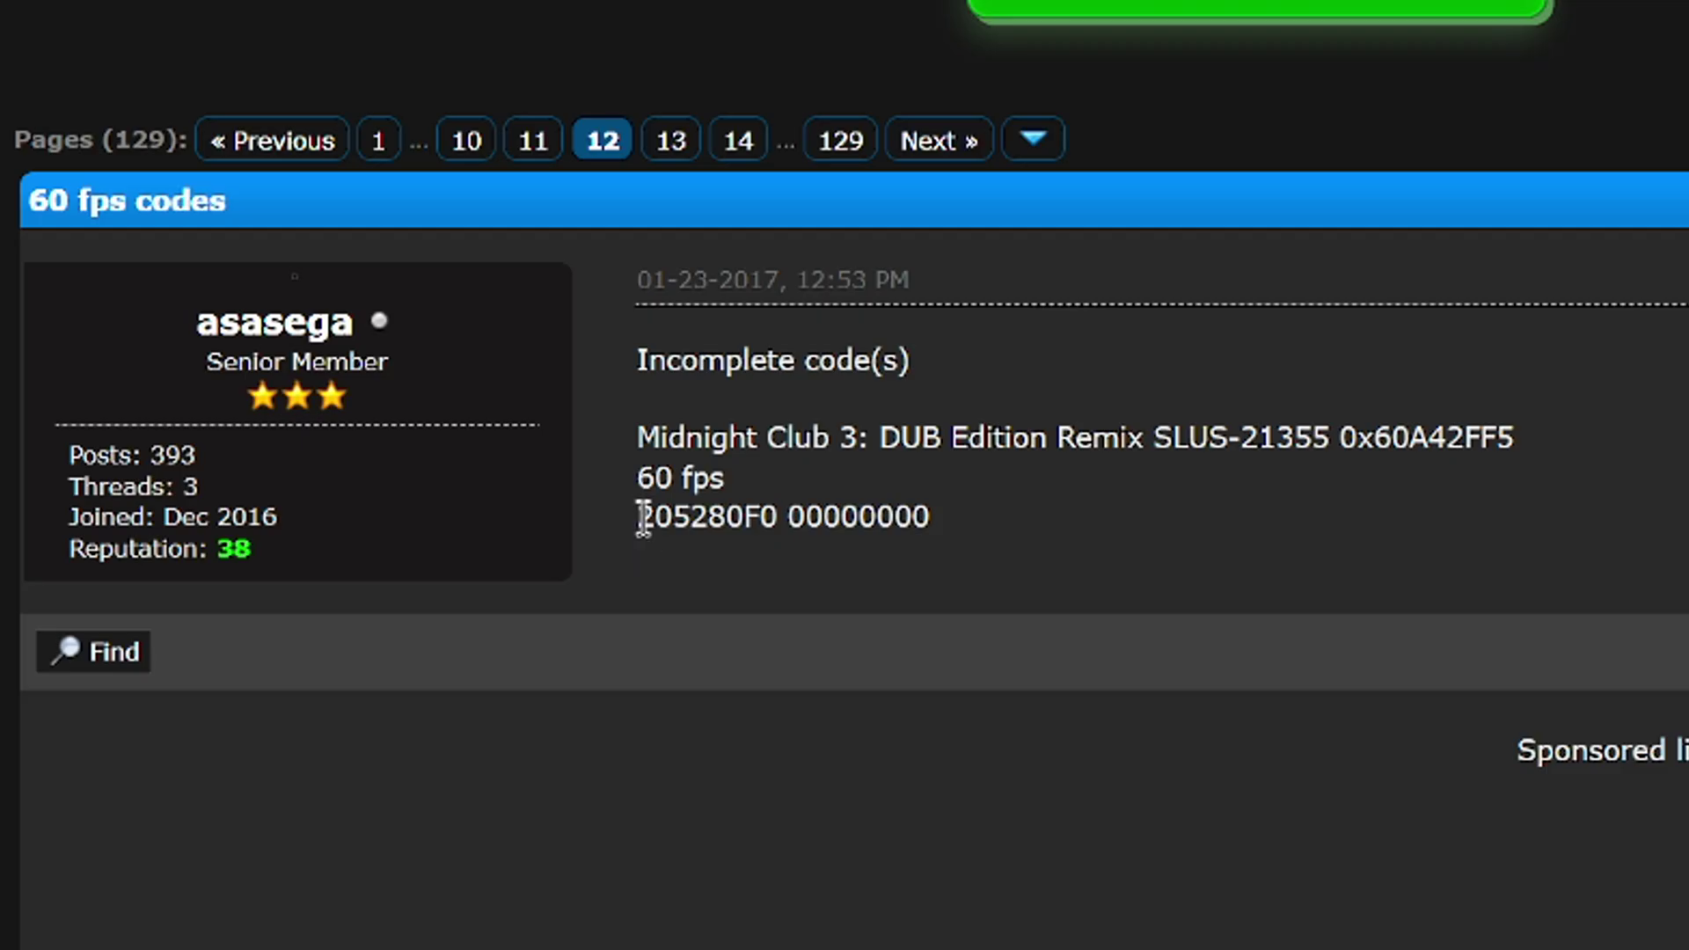
- Select code 205280F0 00000000, then minimize Chrome and reposition the PCSX2 TEST window
{"action": "left_click_drag", "start_coordinate": [534, 294], "coordinate": [621, 293]}
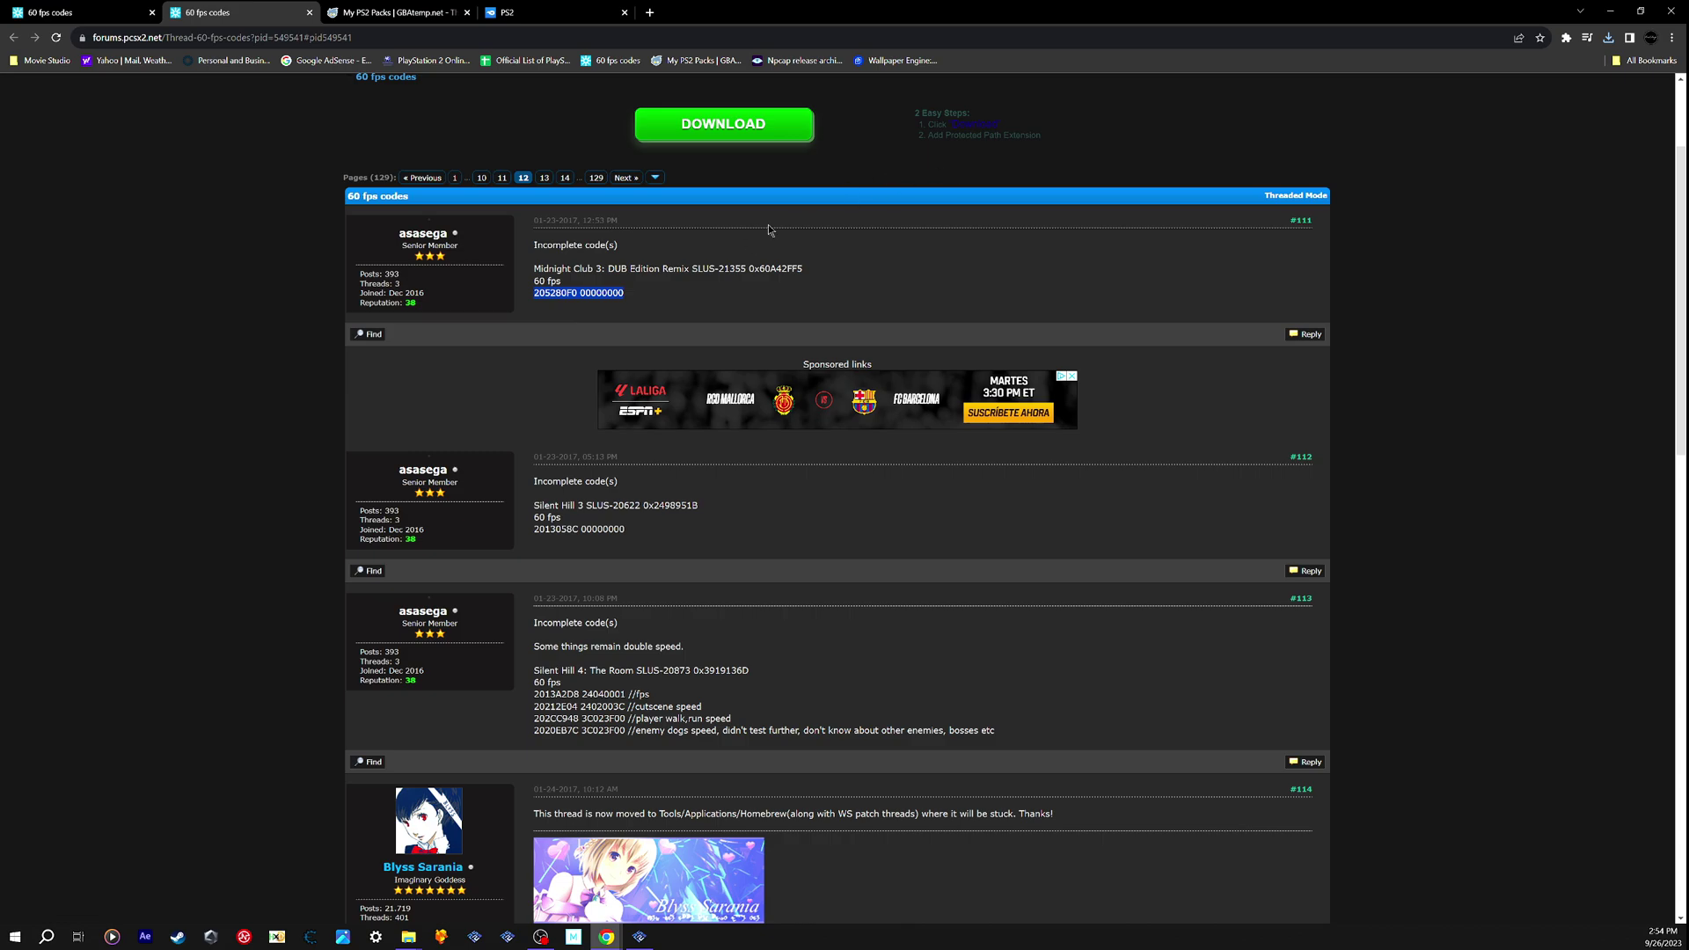
{"action": "left_click", "coordinate": [642, 297]}
{"action": "left_click", "coordinate": [1615, 9]}
{"action": "left_click_drag", "start_coordinate": [1014, 320], "coordinate": [1041, 270]}
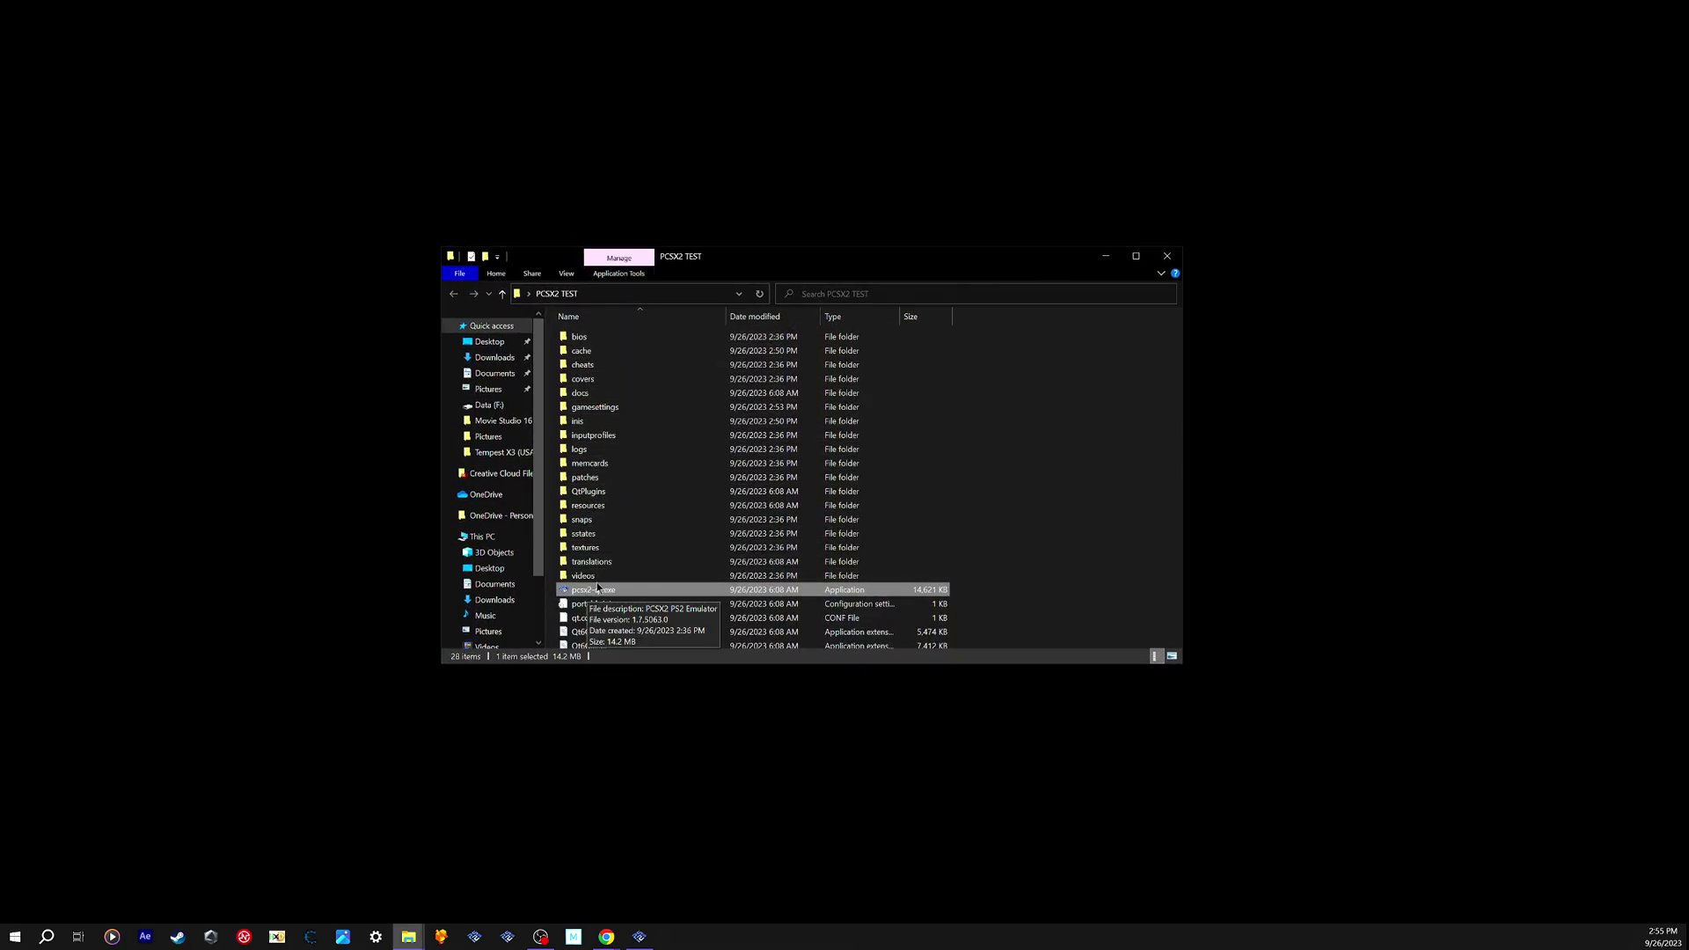
- Move the PCSX2 TEST window aside and open PCSX2 PATCHES > MC3 cheats with 60fps HUD Fix
{"action": "left_click_drag", "start_coordinate": [824, 264], "coordinate": [710, 486]}
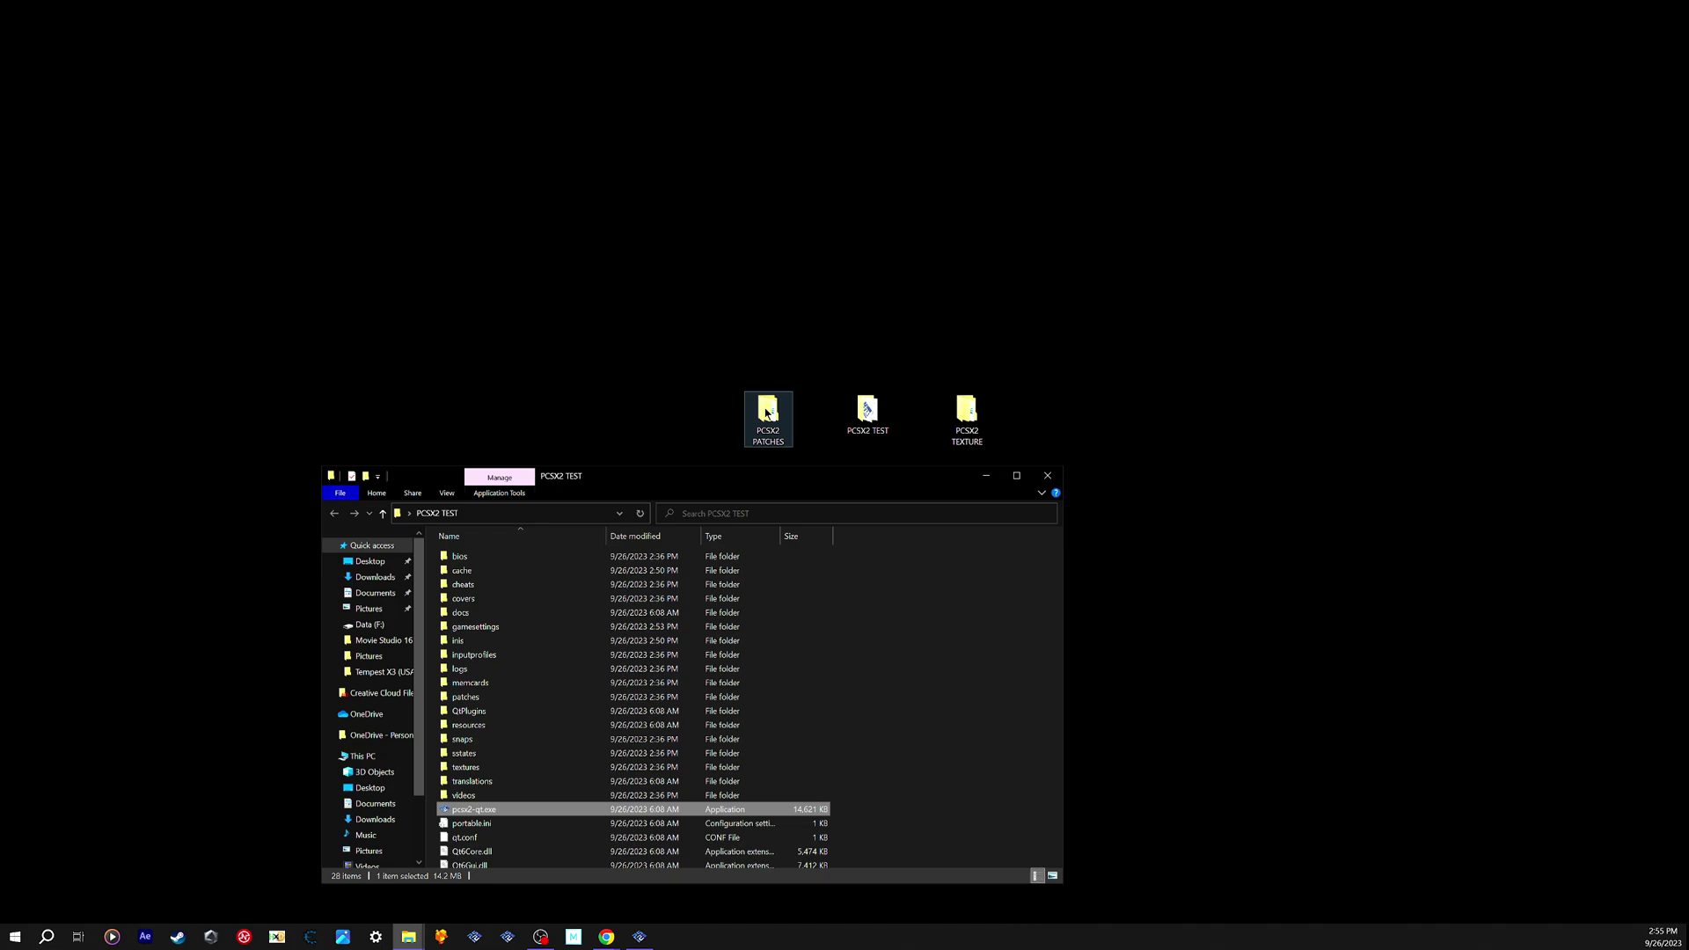
{"action": "double_click", "coordinate": [765, 411]}
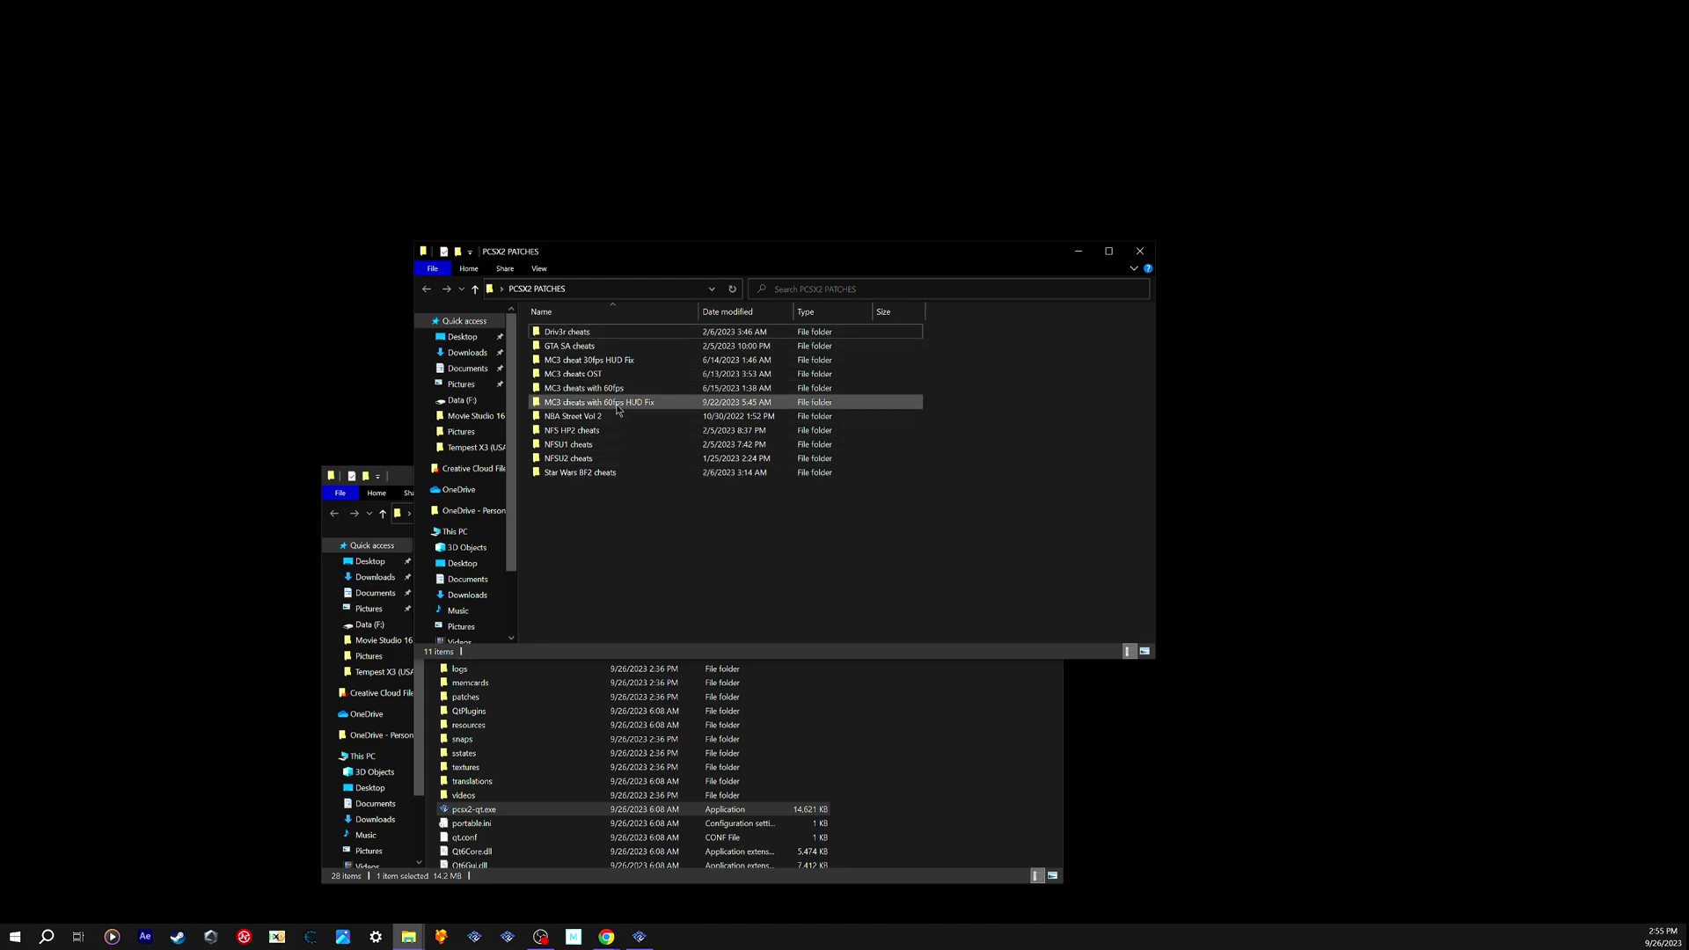
{"action": "mouse_move", "coordinate": [618, 409]}
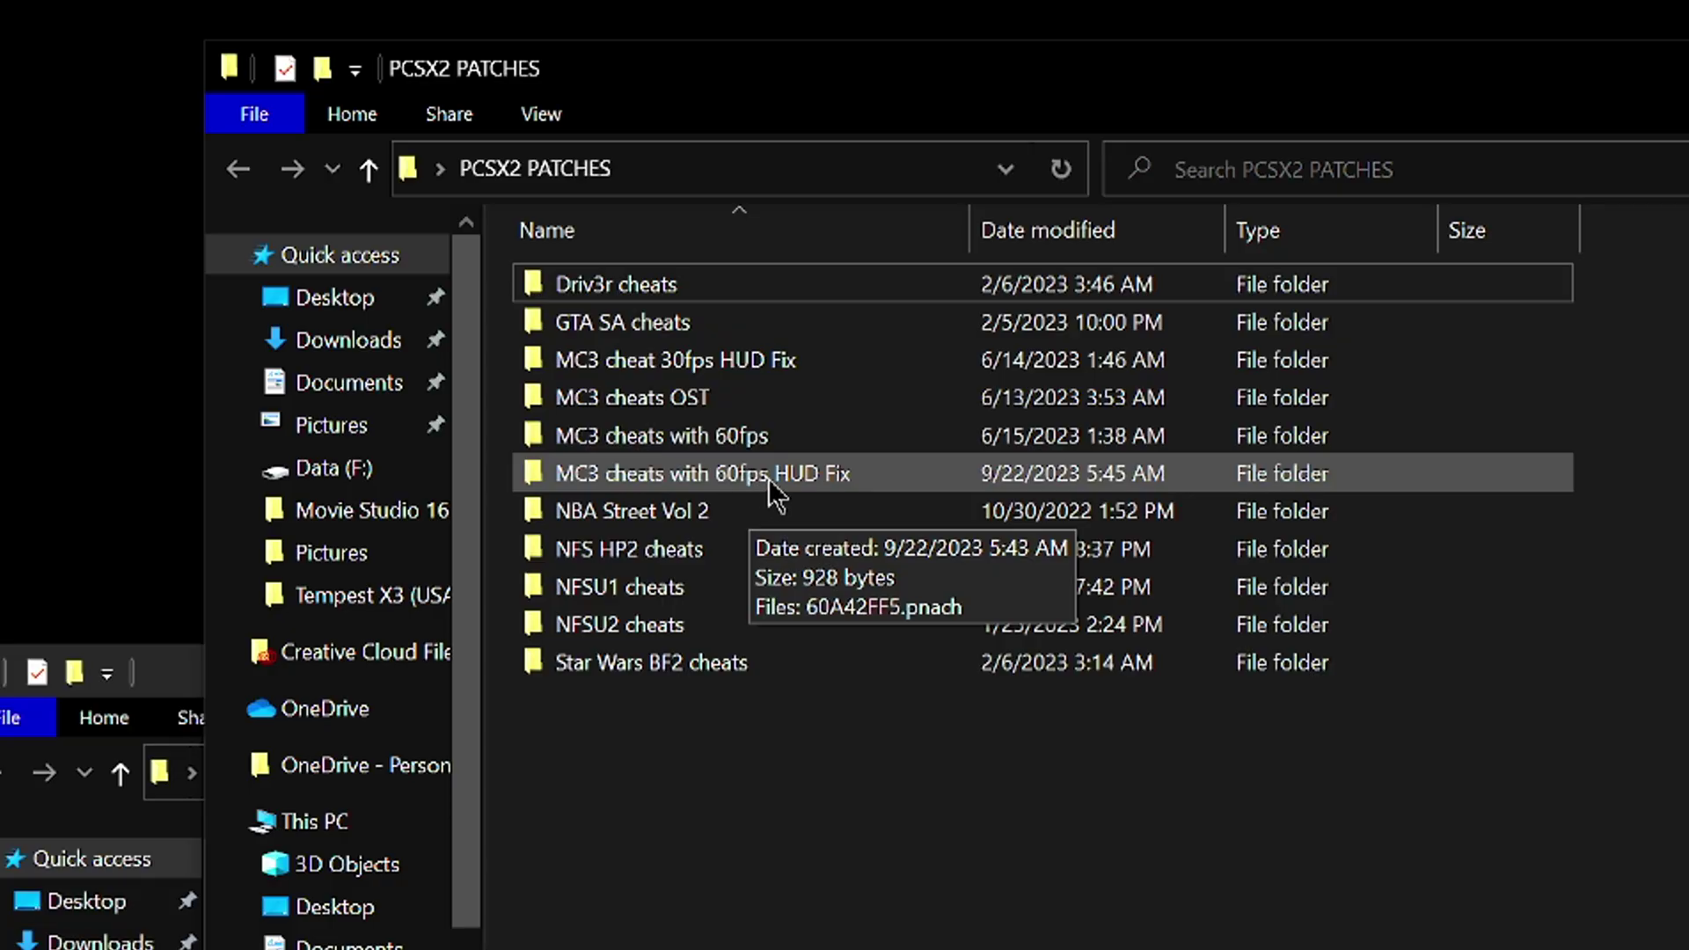
{"action": "double_click", "coordinate": [771, 484]}
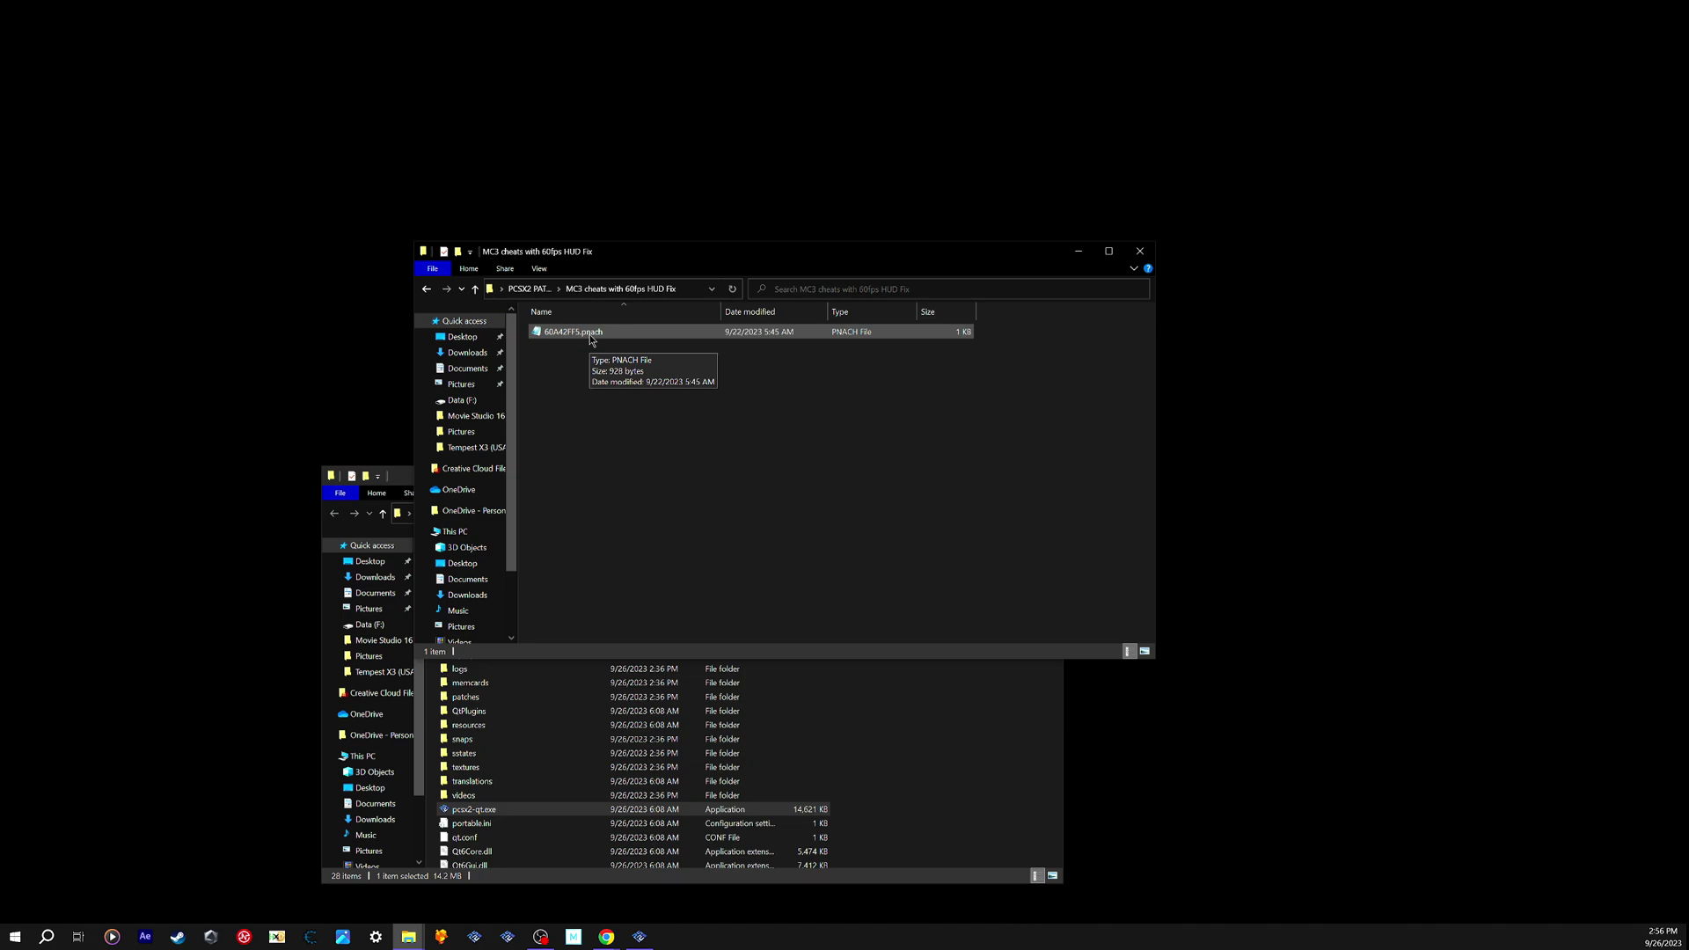
- Open 60A42FF5.pnach in Notepad to view its 480p, glow and motion-blur patch lines
{"action": "double_click", "coordinate": [590, 336]}
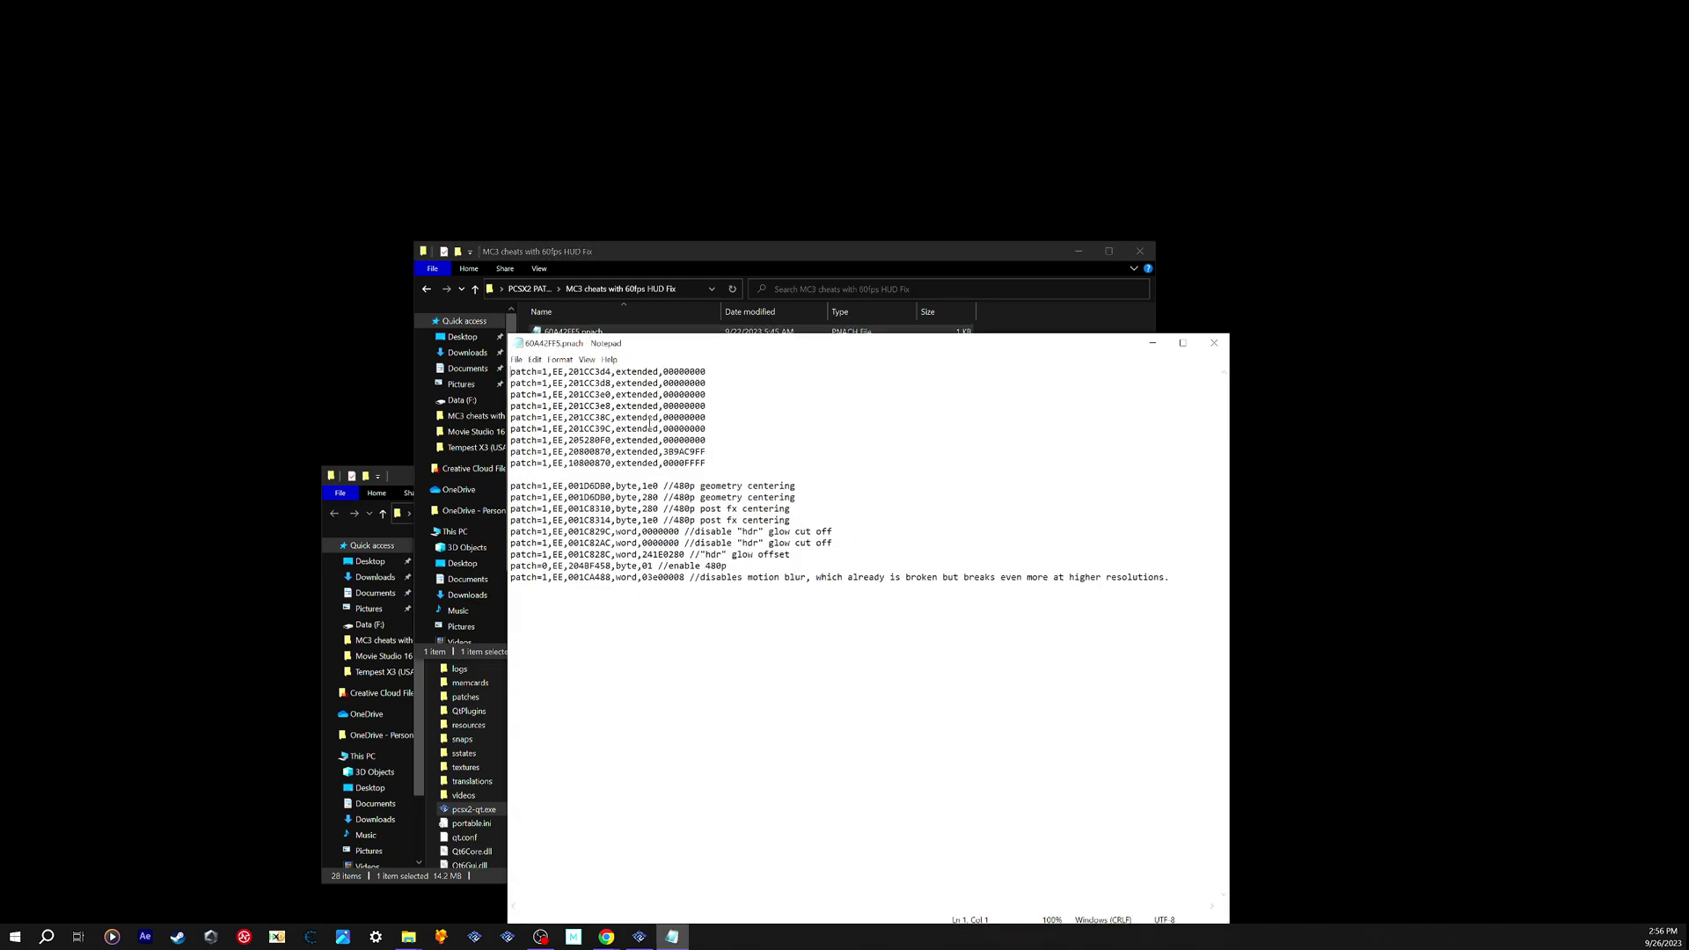